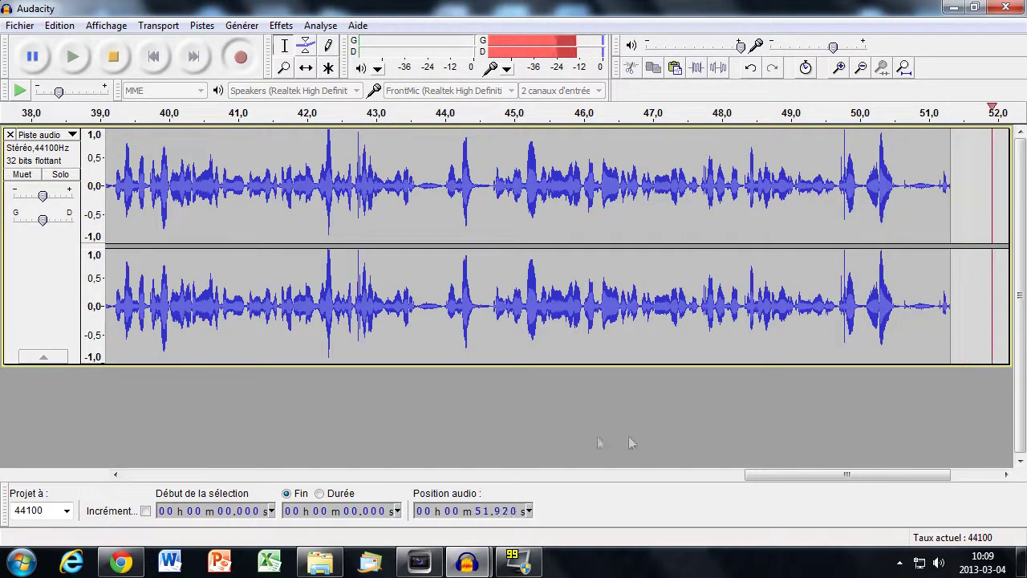
Switch to the project with the short stereo recording, jump to the track's end and return to its start
{"action": "mouse_move", "coordinate": [467, 562]}
{"action": "left_click", "coordinate": [448, 514]}
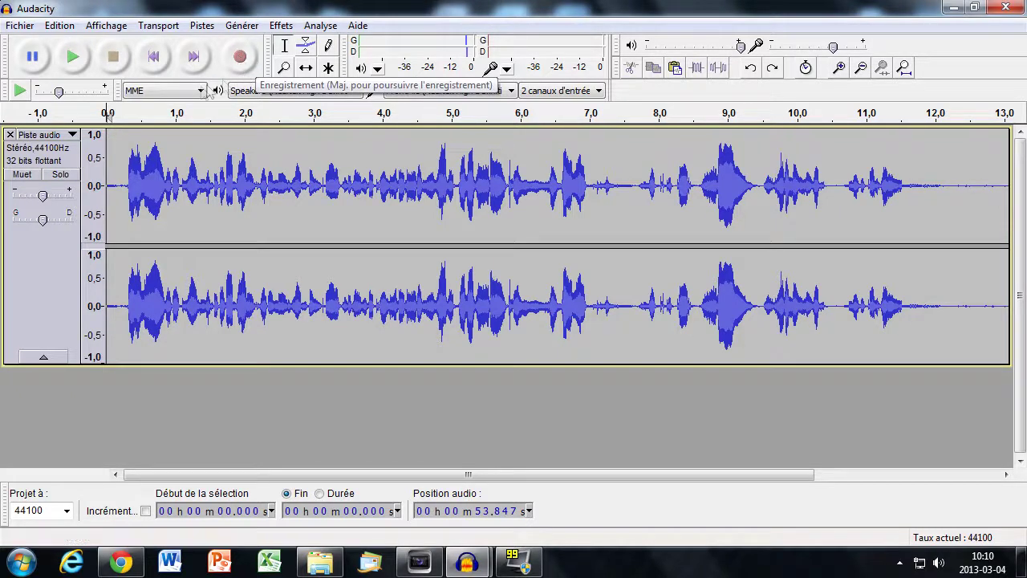
{"action": "left_click", "coordinate": [190, 56]}
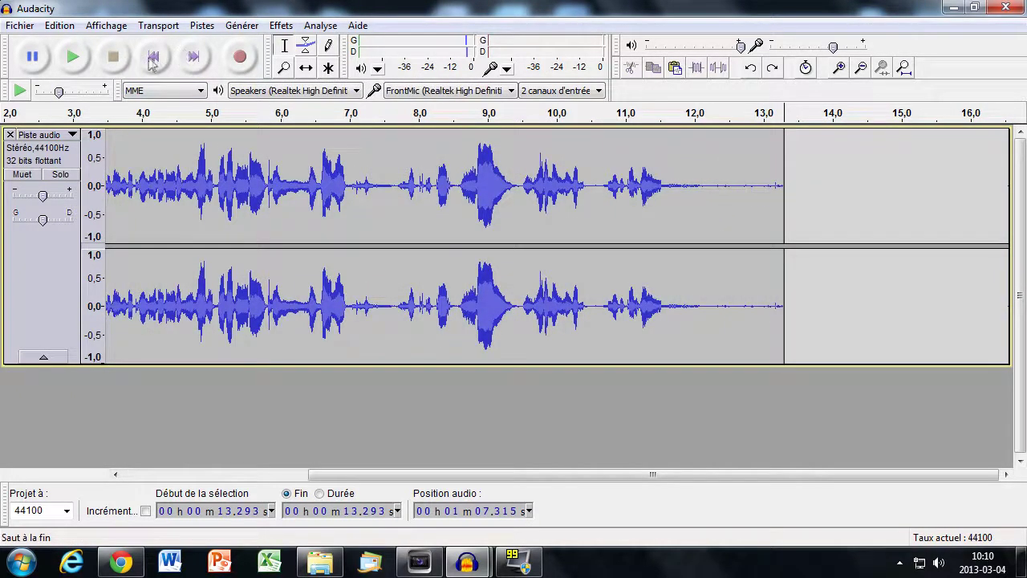
{"action": "left_click", "coordinate": [155, 58]}
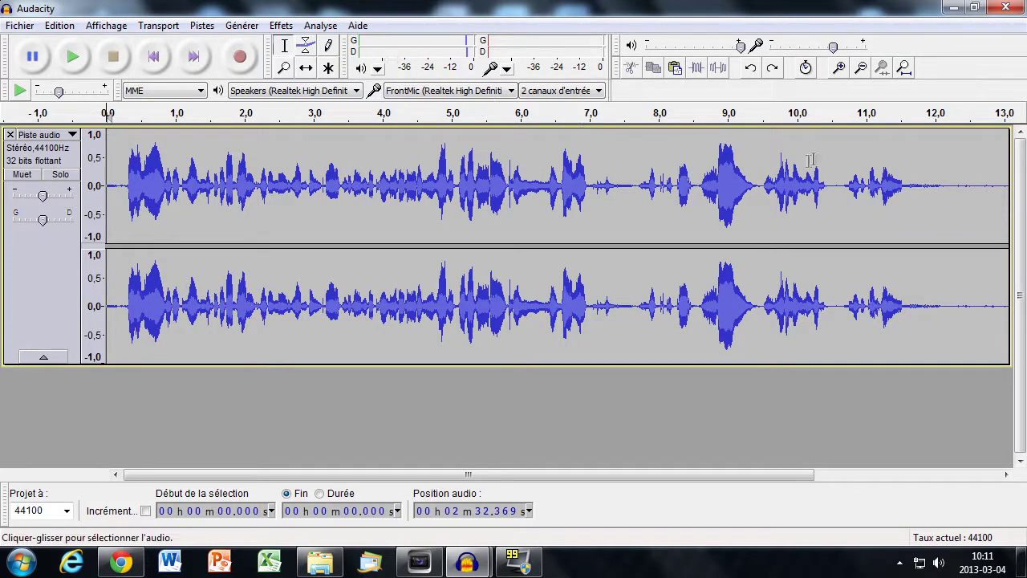
Select the loud passage from about 8.52 to 9.47 s and try deleting a short section starting at about 10.9 s
{"action": "left_click_drag", "start_coordinate": [760, 185], "coordinate": [694, 188]}
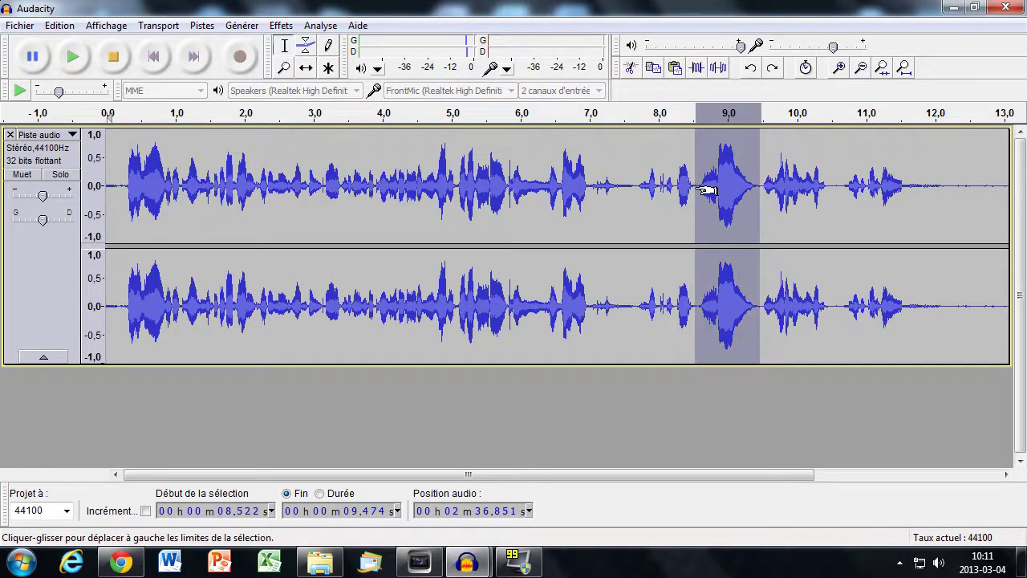
{"action": "left_click", "coordinate": [859, 189]}
{"action": "left_click_drag", "start_coordinate": [859, 189], "coordinate": [924, 190]}
{"action": "key", "text": "Delete"}
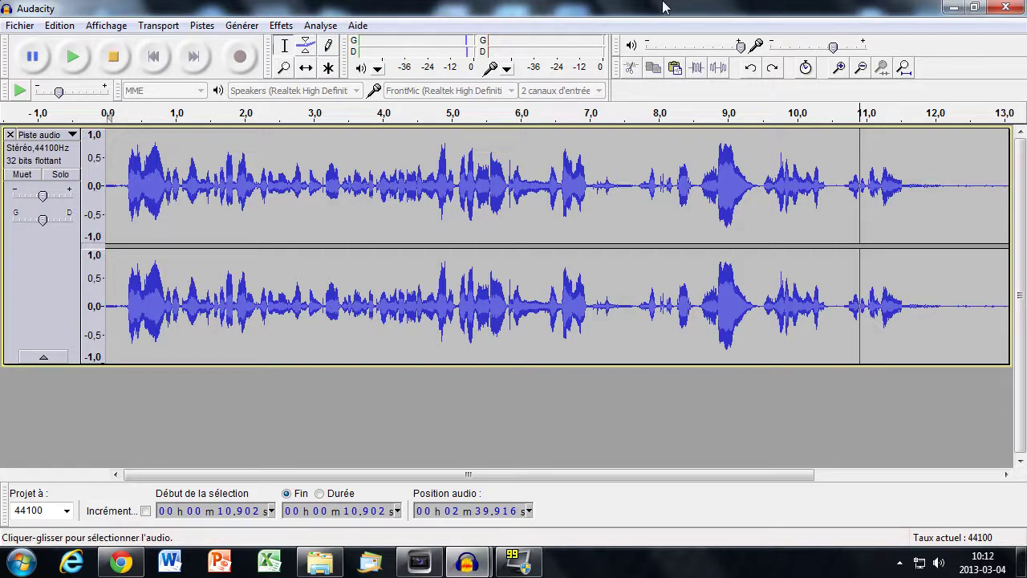
Lower the volume after about 8.6 s with the Envelope tool, adding control points near 8.6 and 9.4 s on the short recording
{"action": "left_click", "coordinate": [494, 567]}
{"action": "left_click", "coordinate": [376, 474]}
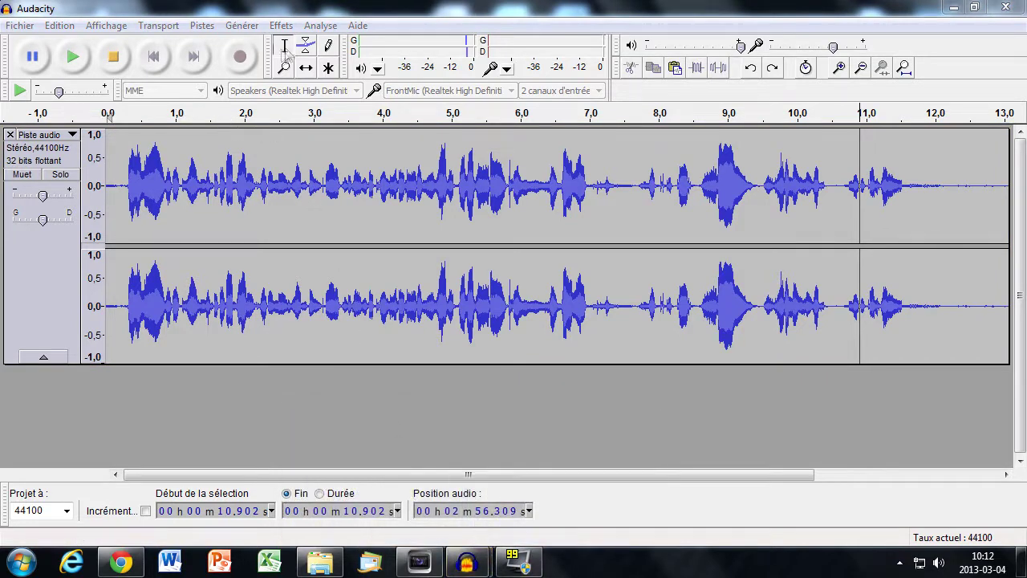
{"action": "left_click", "coordinate": [307, 45]}
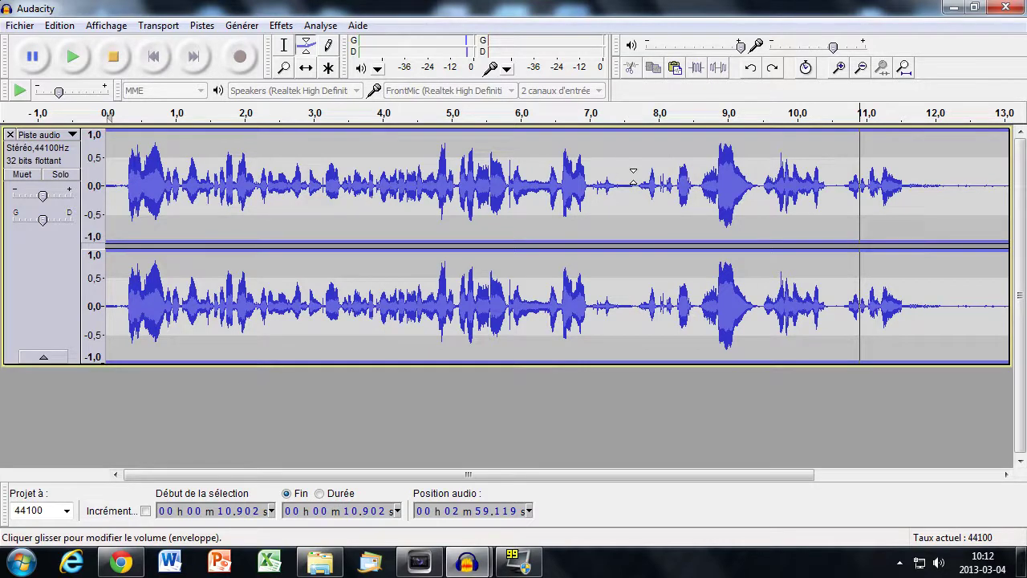
{"action": "left_click", "coordinate": [695, 184]}
{"action": "left_click_drag", "start_coordinate": [695, 184], "coordinate": [696, 157]}
{"action": "mouse_move", "coordinate": [748, 167]}
{"action": "left_mouse_down"}
{"action": "mouse_move", "coordinate": [987, 156]}
{"action": "mouse_move", "coordinate": [779, 197]}
{"action": "mouse_move", "coordinate": [791, 172]}
{"action": "mouse_move", "coordinate": [990, 168]}
{"action": "mouse_move", "coordinate": [753, 170]}
{"action": "left_mouse_up"}
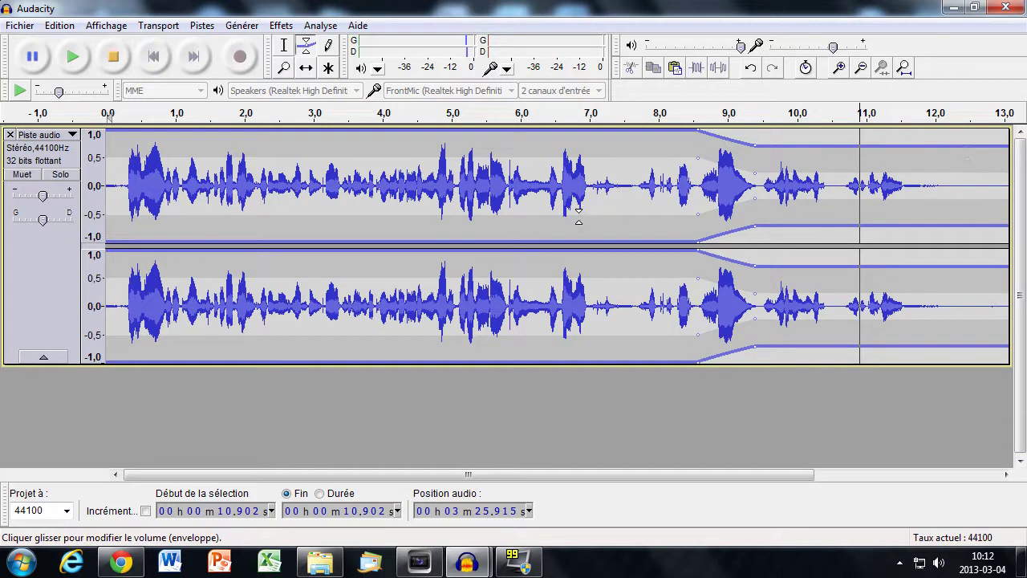
Undo the envelope volume changes and switch back to the Selection tool
{"action": "key", "text": "ctrl+z"}
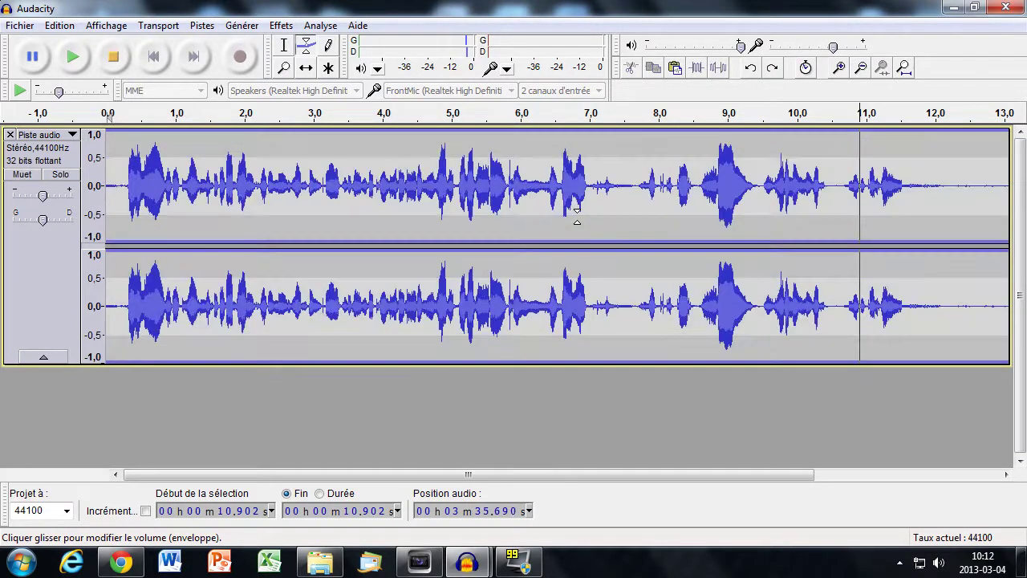
{"action": "key", "text": "ctrl+z"}
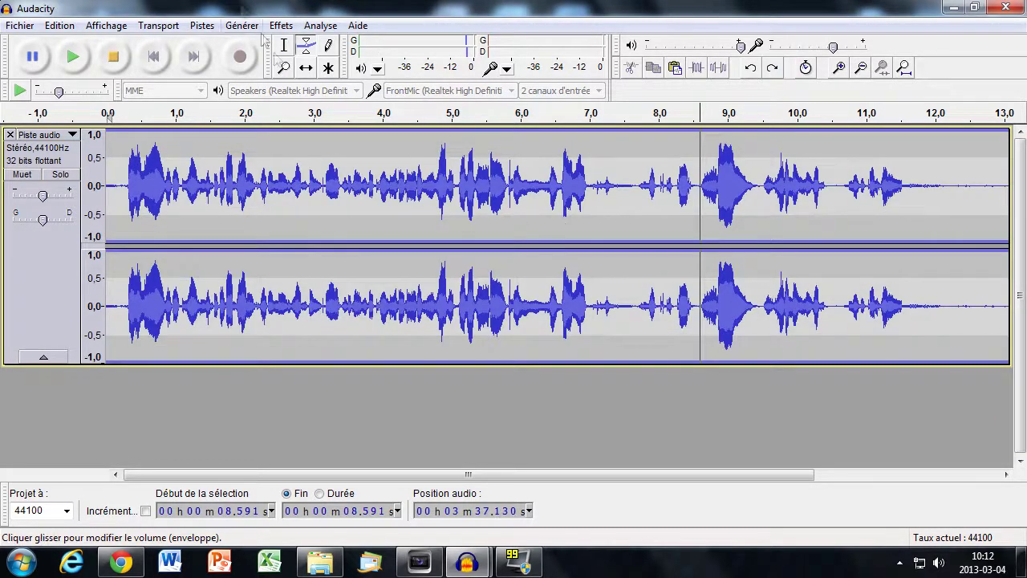
{"action": "left_click", "coordinate": [283, 46]}
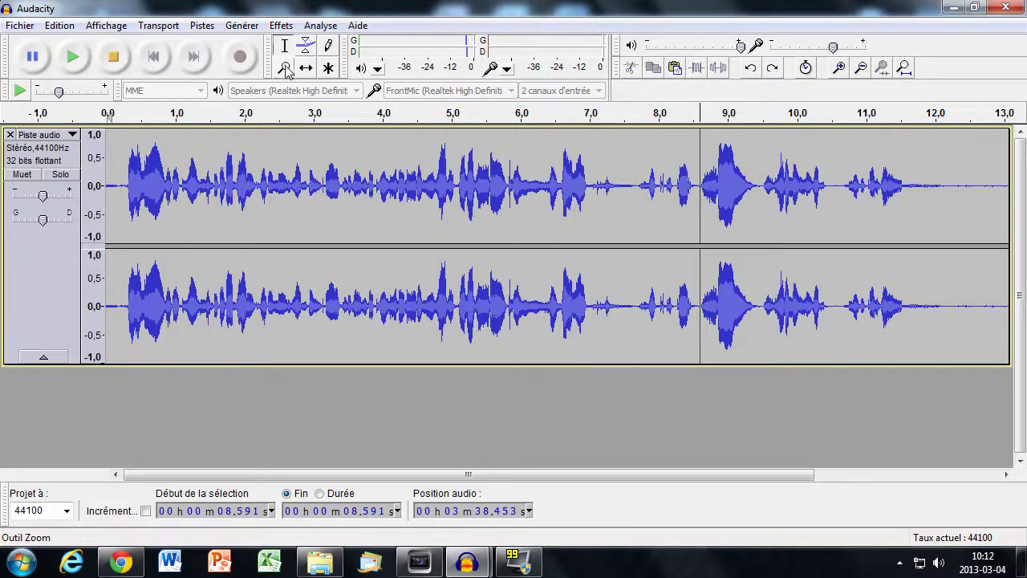
Zoom in on the waveform around 6 s with the Zoom tool and zoom back out
{"action": "left_click", "coordinate": [284, 69]}
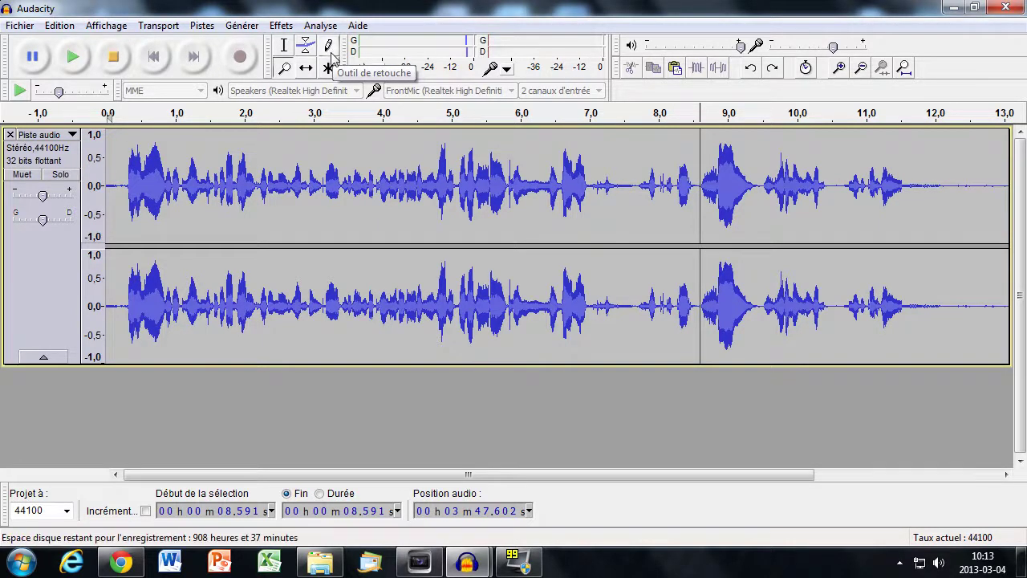
{"action": "left_click", "coordinate": [285, 70]}
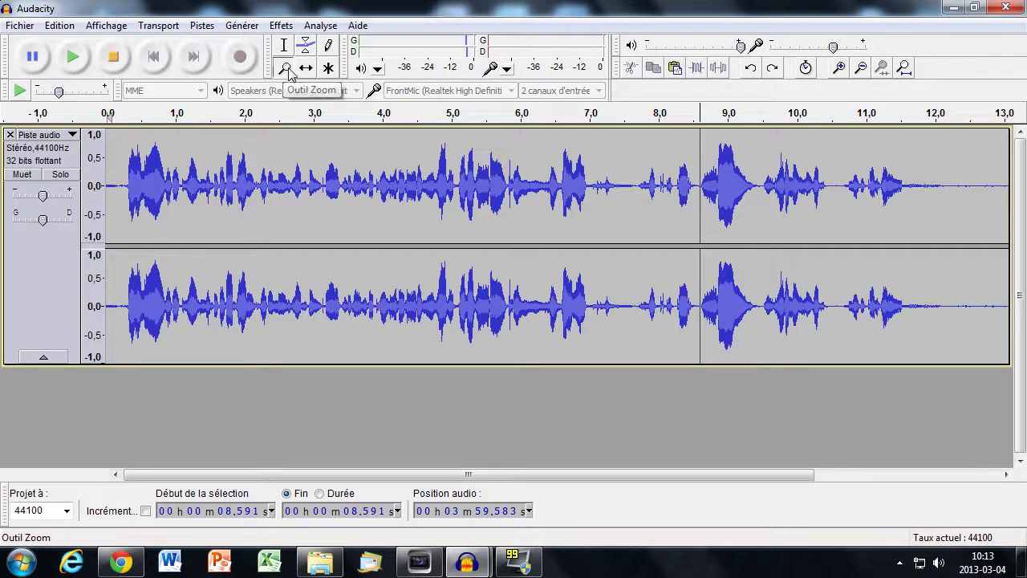
{"action": "left_click", "coordinate": [538, 167]}
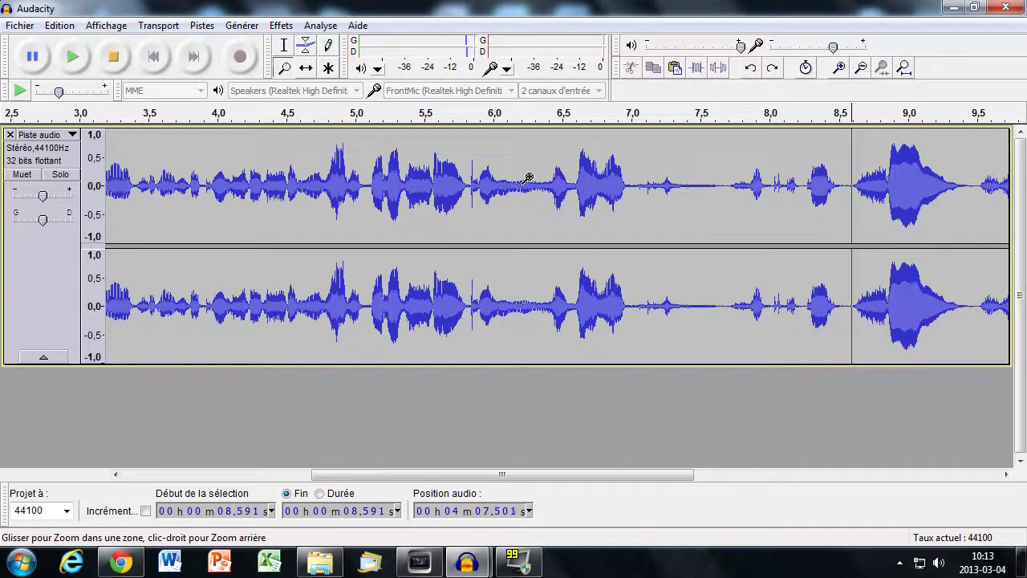
{"action": "right_click", "coordinate": [529, 178]}
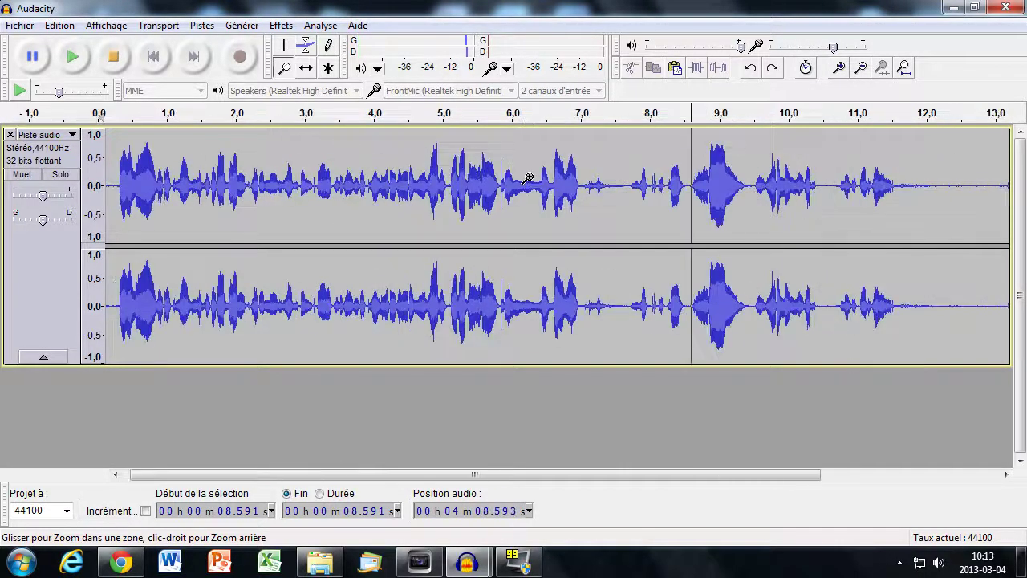
Shift the audio clip about 0.1 s later with the Time Shift tool and return to the Selection tool
{"action": "left_click", "coordinate": [305, 67]}
{"action": "left_click_drag", "start_coordinate": [308, 164], "coordinate": [318, 192]}
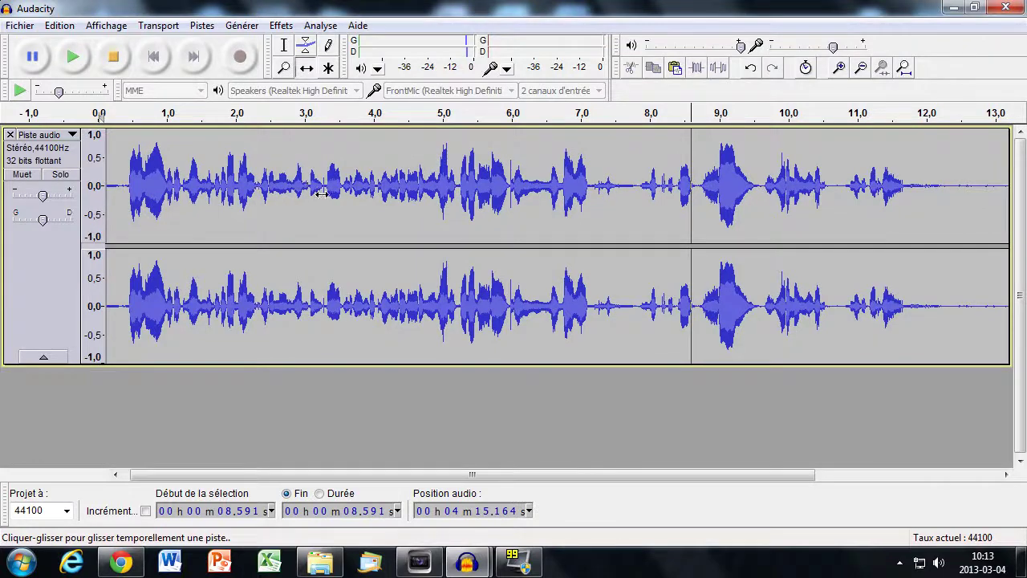
{"action": "left_click_drag", "start_coordinate": [291, 166], "coordinate": [290, 167]}
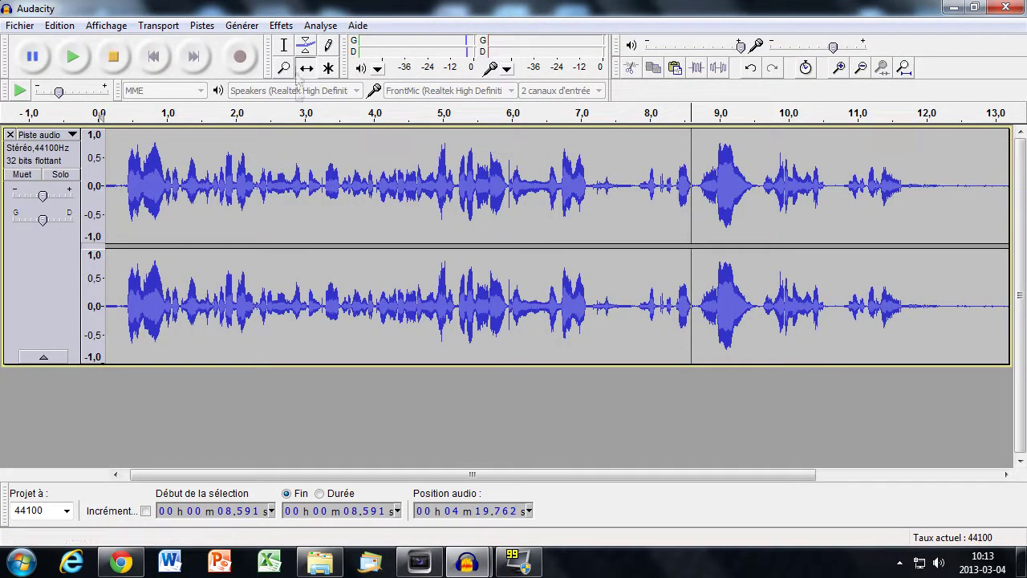
{"action": "left_click", "coordinate": [283, 48]}
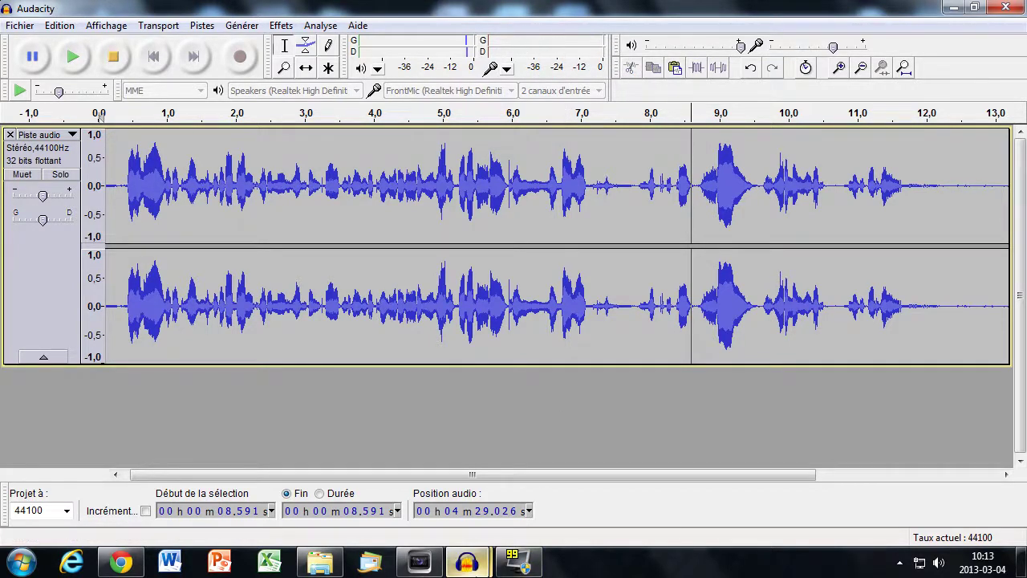
Look at the project that is still recording and return to the short recording's project
{"action": "mouse_move", "coordinate": [468, 566]}
{"action": "left_click", "coordinate": [545, 485]}
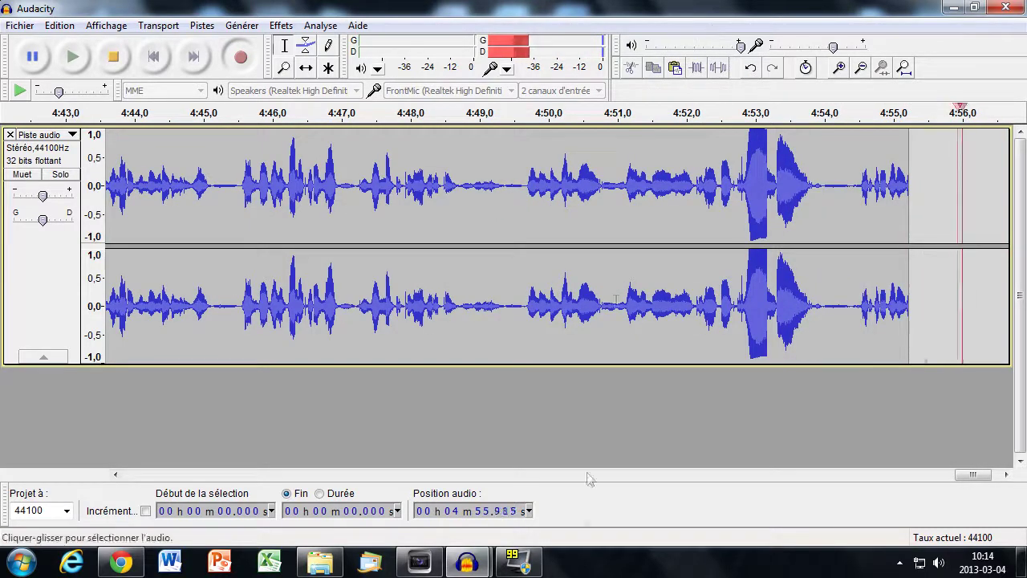
{"action": "mouse_move", "coordinate": [467, 562]}
{"action": "left_click", "coordinate": [434, 474]}
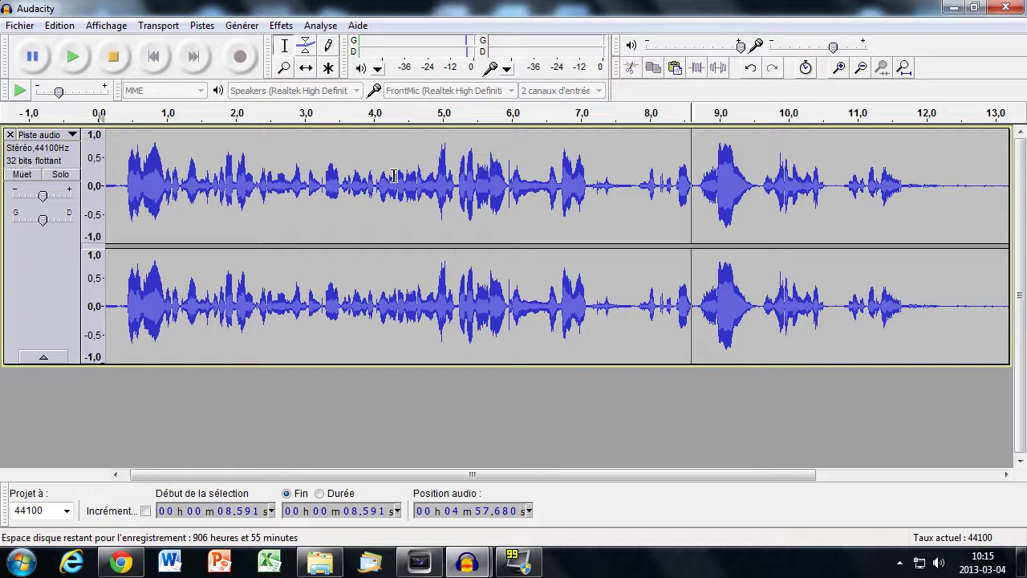
Try deleting the loud passage from about 8.68 to 9.57 s, undo the deletion, and briefly reselect the passage
{"action": "left_click_drag", "start_coordinate": [758, 214], "coordinate": [699, 227]}
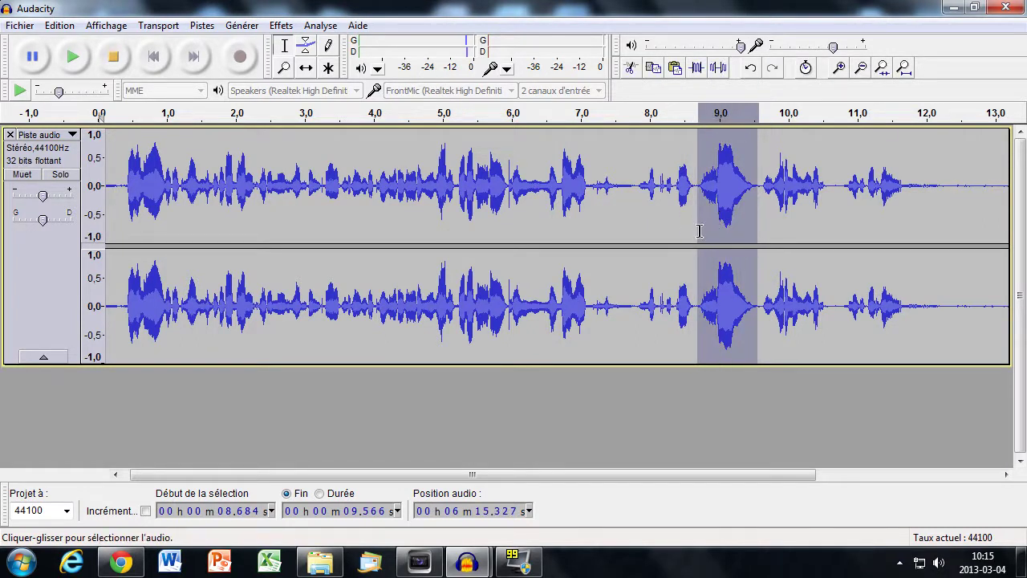
{"action": "key", "text": "Delete"}
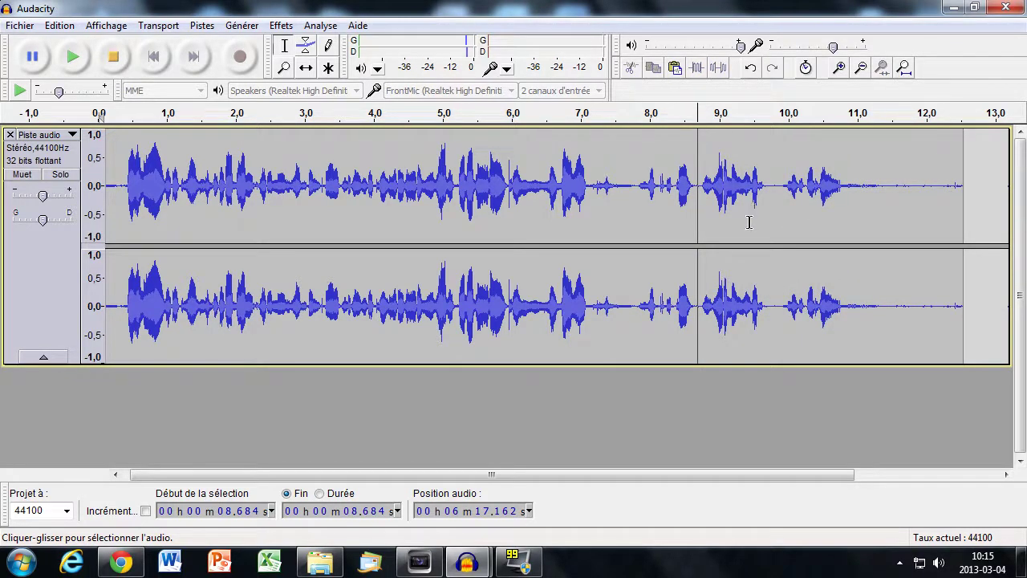
{"action": "key", "text": "ctrl+z"}
{"action": "left_click", "coordinate": [780, 228]}
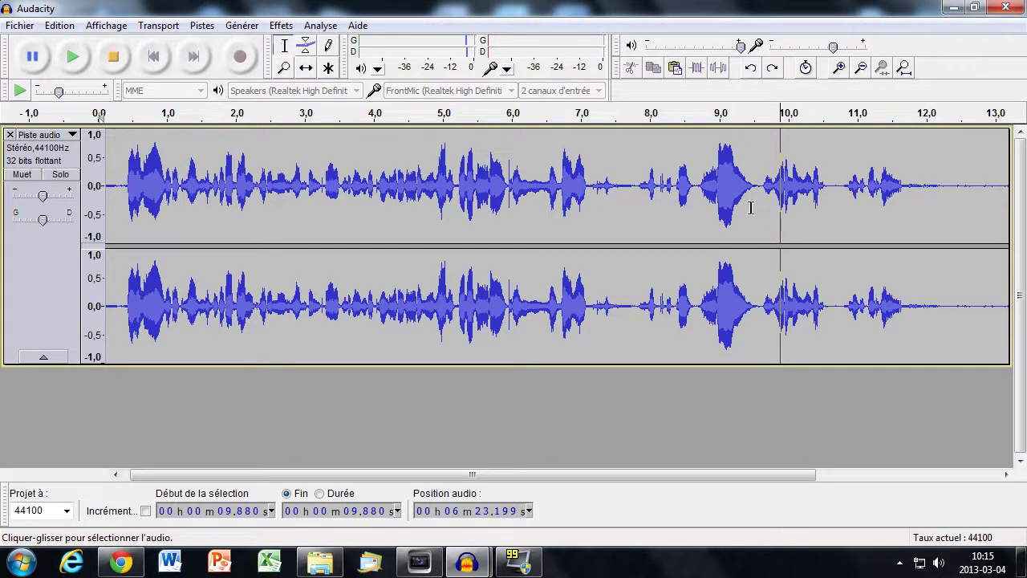
{"action": "left_click_drag", "start_coordinate": [761, 202], "coordinate": [696, 210]}
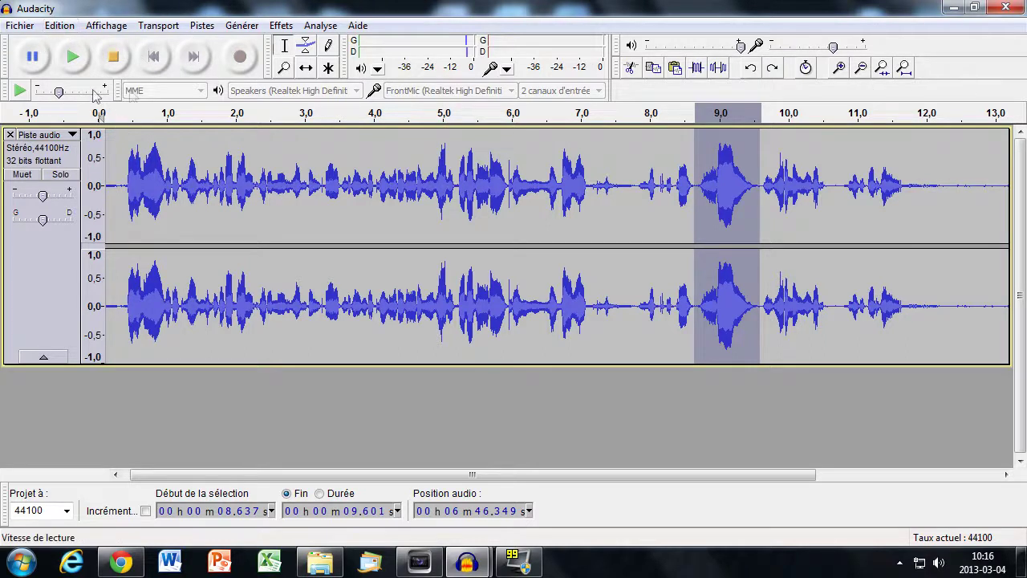
{"action": "left_click", "coordinate": [581, 178]}
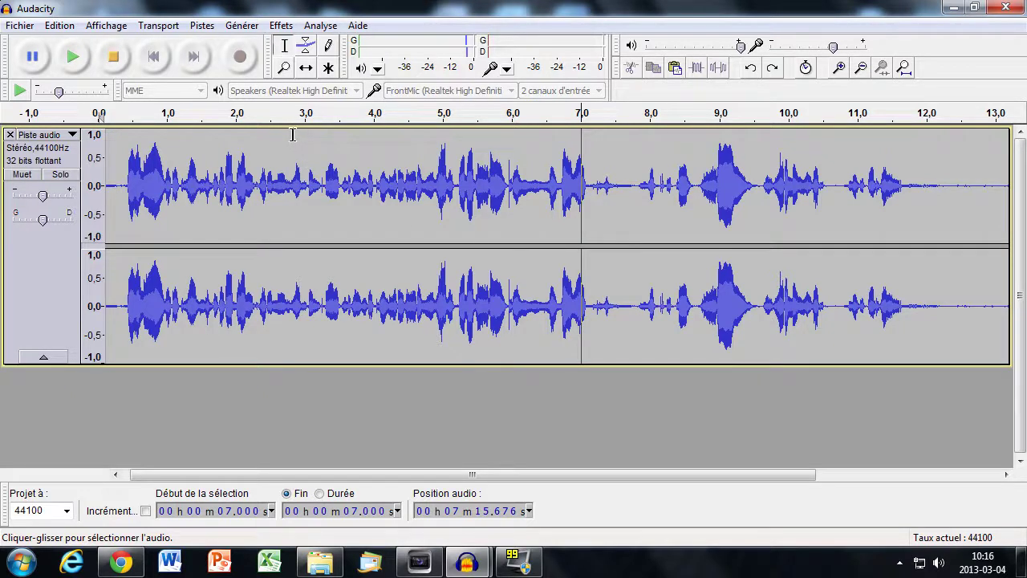
Try the track's gain control, leaving it at 0 dB, and mute and unmute the track
{"action": "mouse_move", "coordinate": [44, 228]}
{"action": "left_mouse_down"}
{"action": "mouse_move", "coordinate": [2, 232]}
{"action": "mouse_move", "coordinate": [49, 240]}
{"action": "mouse_move", "coordinate": [42, 235]}
{"action": "left_mouse_up"}
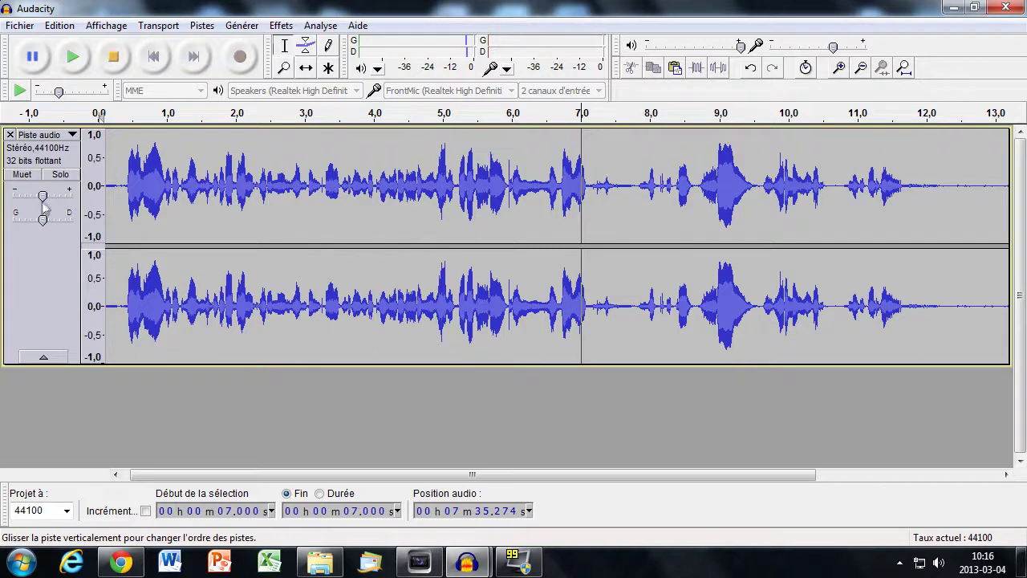
{"action": "mouse_move", "coordinate": [42, 195]}
{"action": "left_mouse_down"}
{"action": "mouse_move", "coordinate": [56, 195]}
{"action": "mouse_move", "coordinate": [37, 212]}
{"action": "left_mouse_up"}
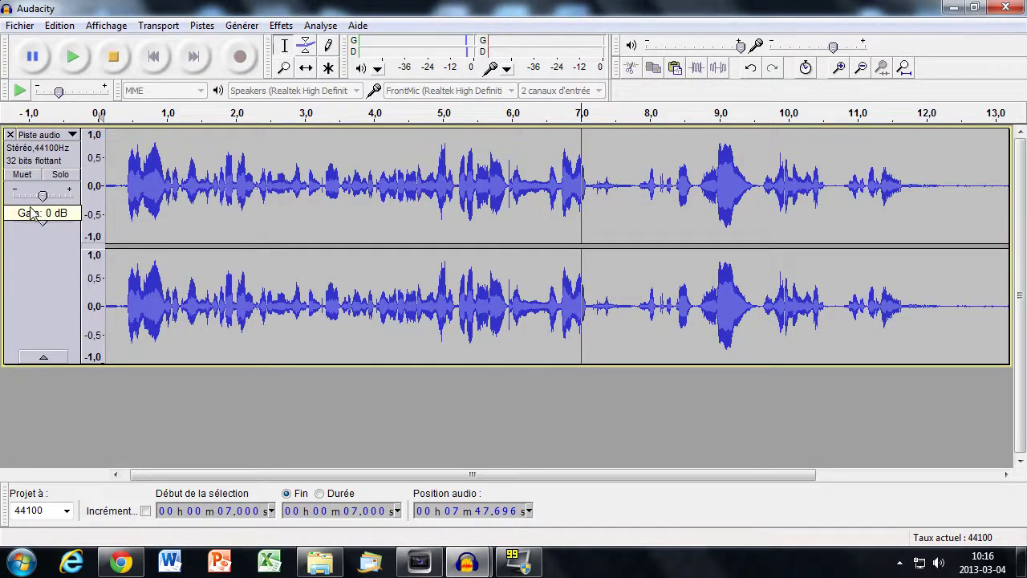
{"action": "left_click", "coordinate": [22, 175]}
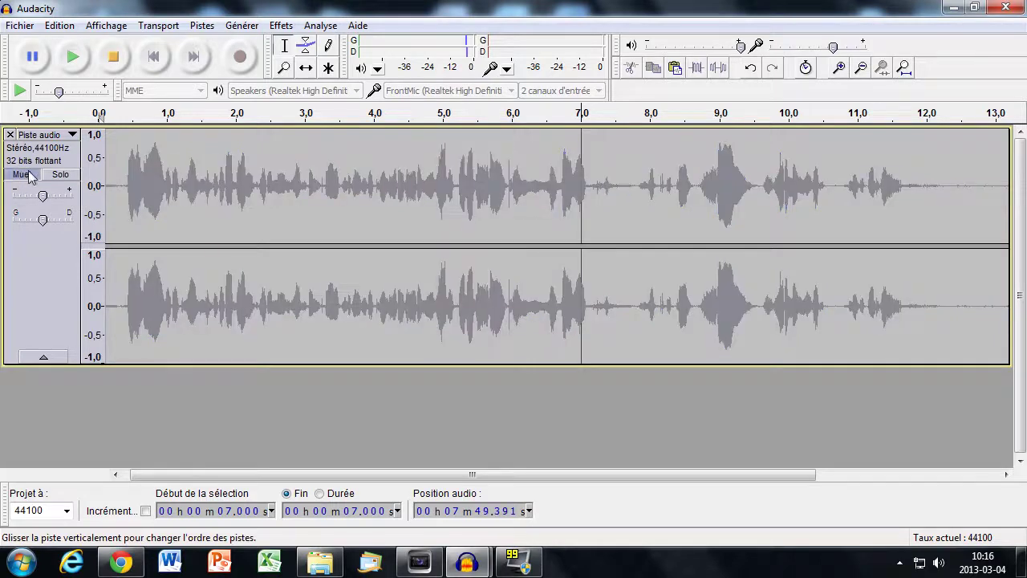
{"action": "left_click", "coordinate": [22, 175]}
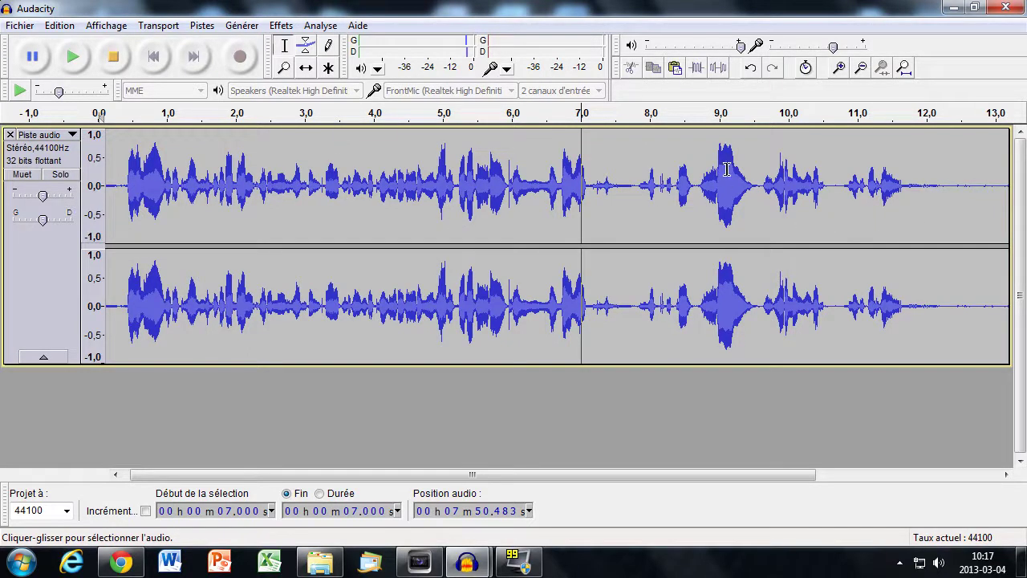
Select the quiet tail of the track from about 12.28 to 13.31 s and clear the selection
{"action": "left_click", "coordinate": [644, 173]}
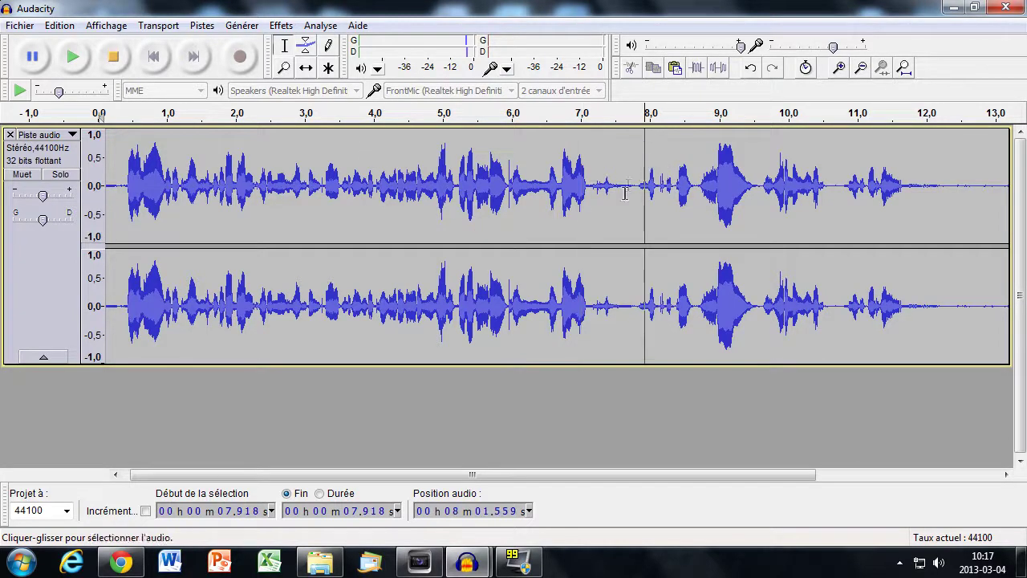
{"action": "left_click_drag", "start_coordinate": [756, 475], "coordinate": [940, 476]}
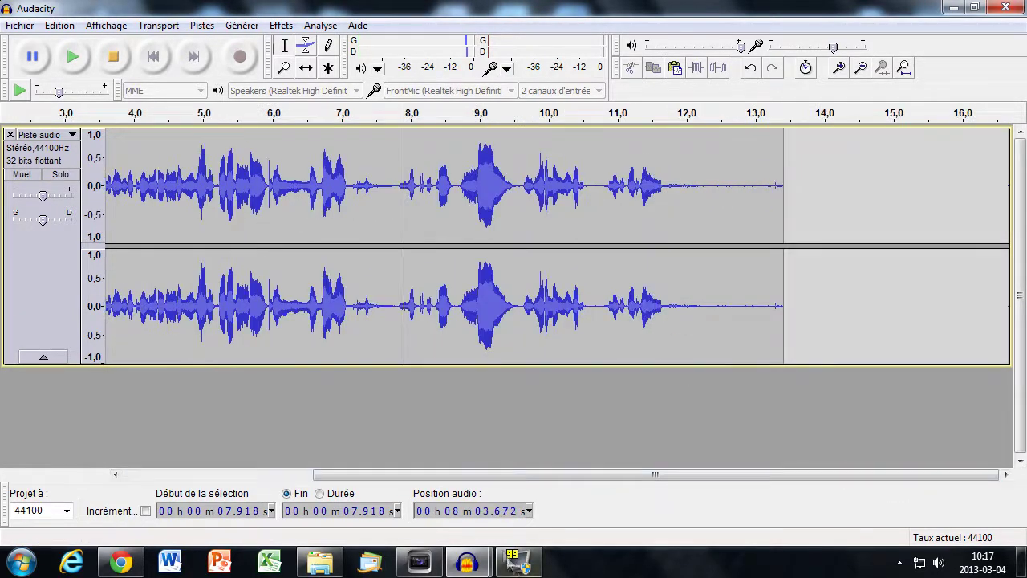
{"action": "left_click_drag", "start_coordinate": [827, 474], "coordinate": [678, 456]}
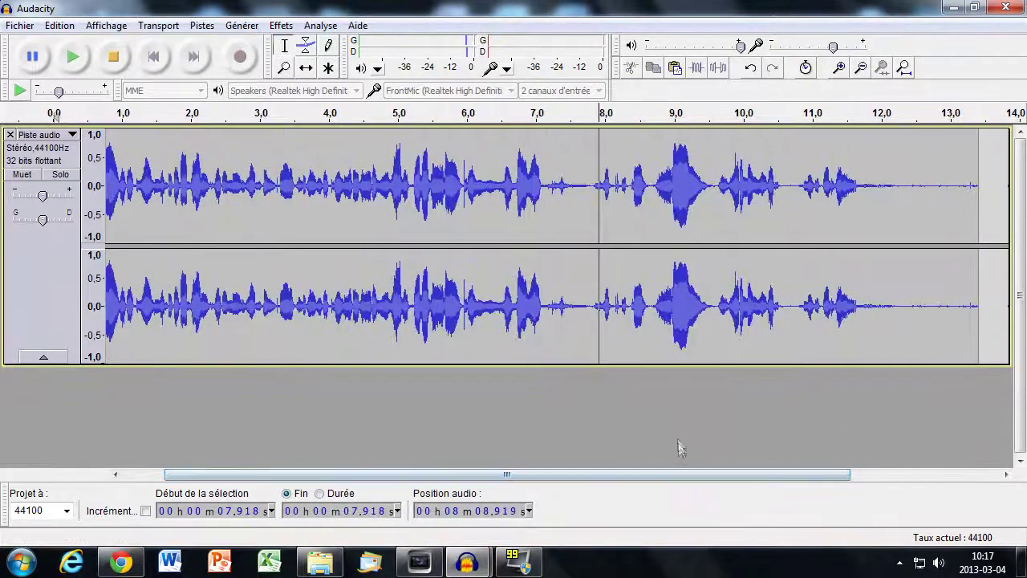
{"action": "left_click", "coordinate": [280, 26]}
{"action": "left_click", "coordinate": [862, 271]}
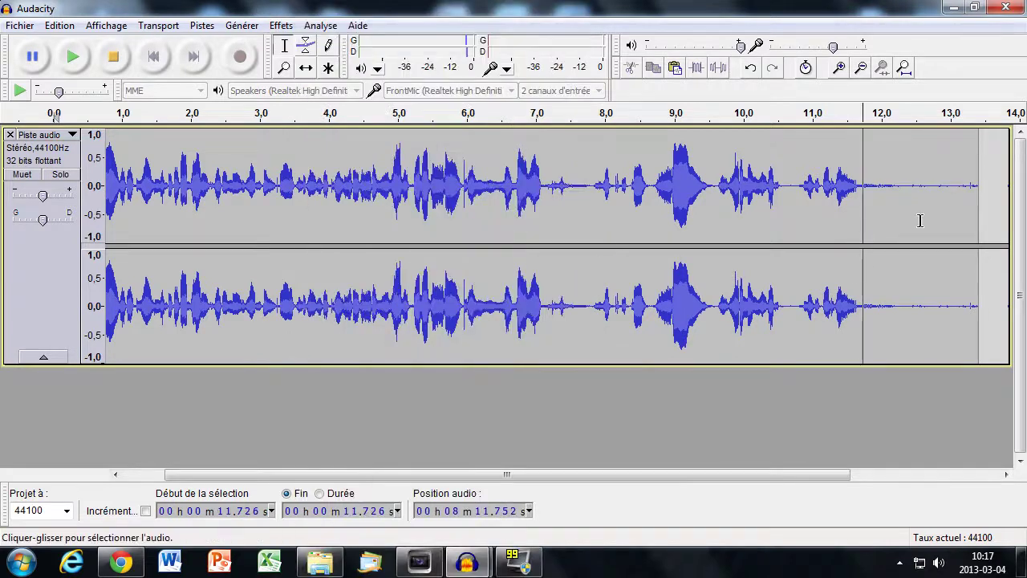
{"action": "left_click_drag", "start_coordinate": [901, 204], "coordinate": [972, 201]}
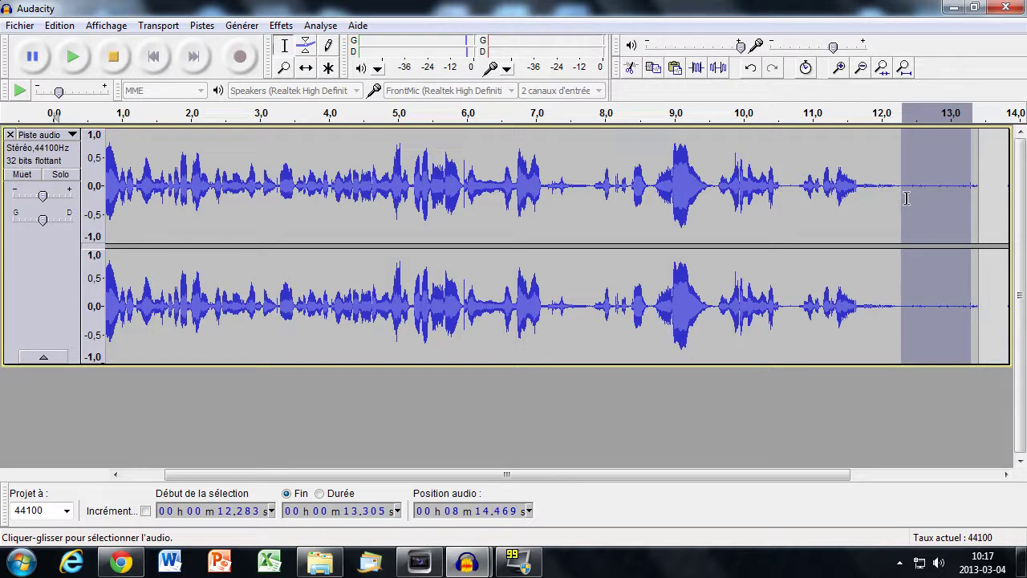
{"action": "left_click", "coordinate": [845, 183]}
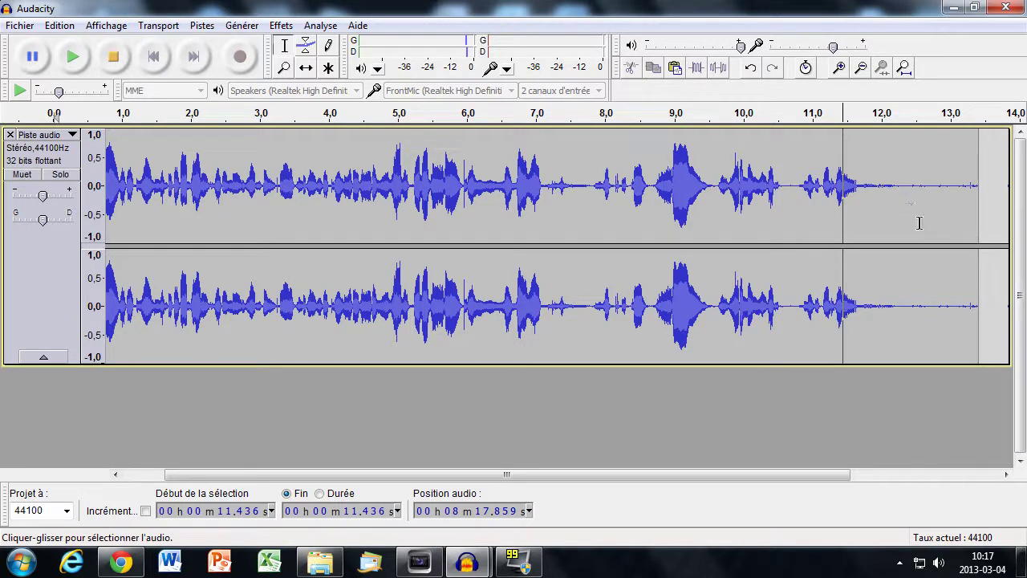
Take a noise profile for Noise Reduction from the quiet tail at about 12.34 to 13.27 s
{"action": "left_click_drag", "start_coordinate": [905, 223], "coordinate": [968, 221]}
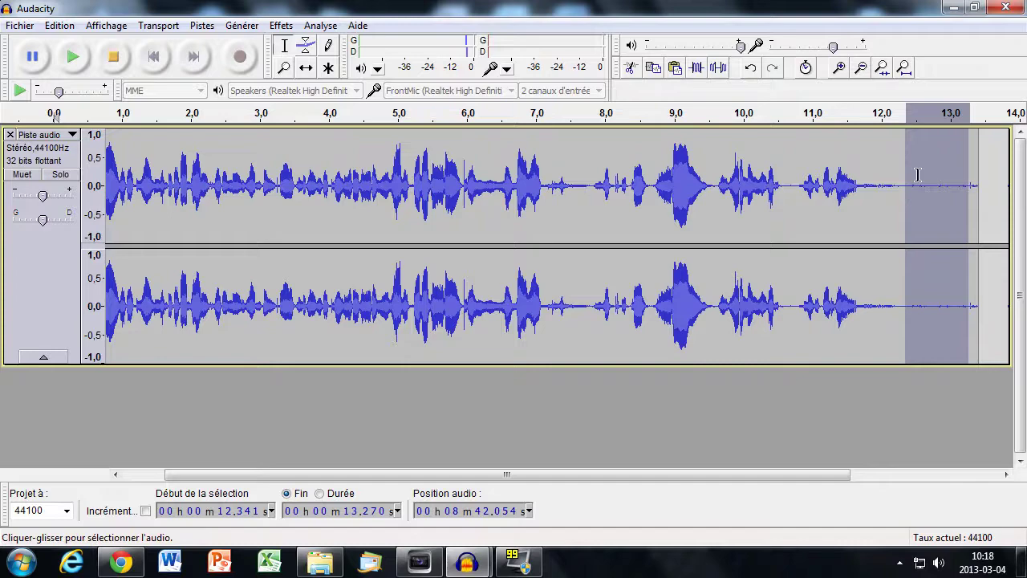
{"action": "left_click", "coordinate": [281, 25]}
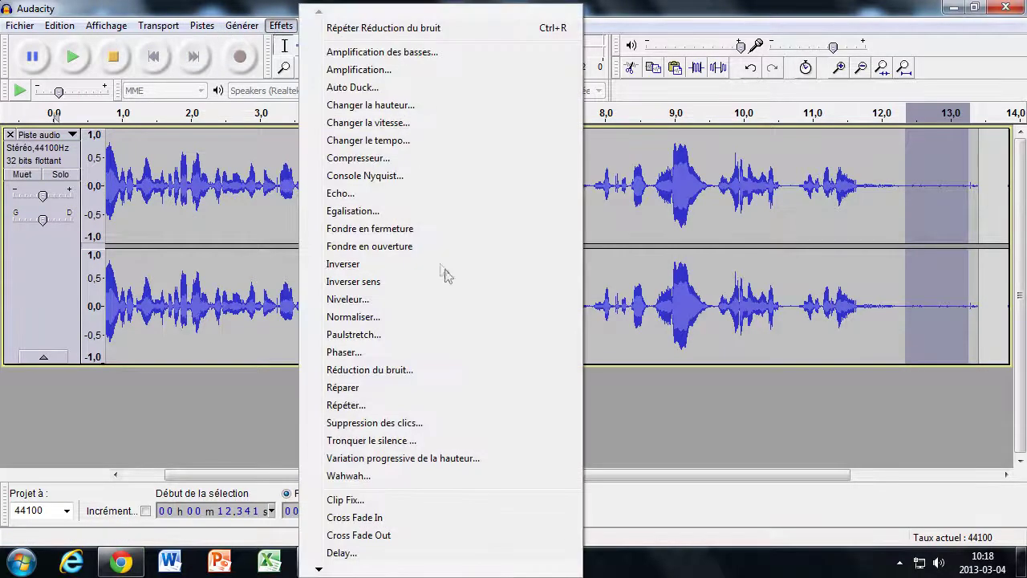
{"action": "left_click", "coordinate": [470, 370]}
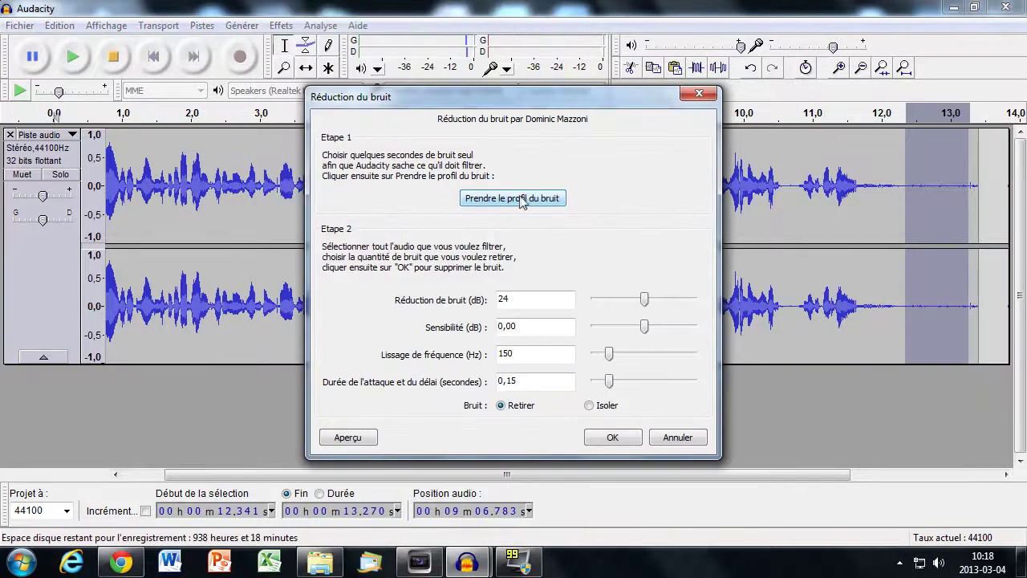
{"action": "left_click", "coordinate": [528, 199]}
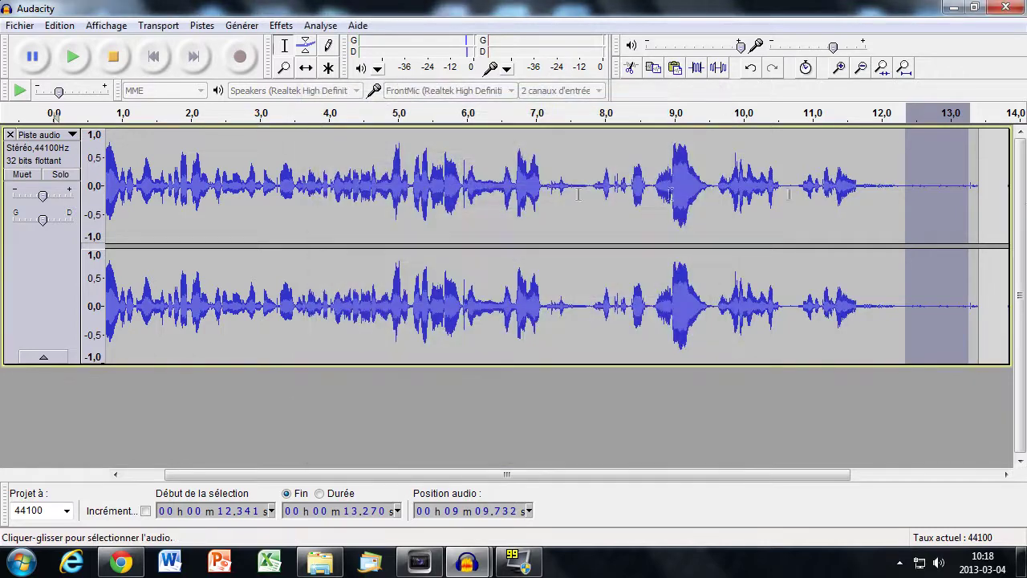
{"action": "mouse_move", "coordinate": [467, 559]}
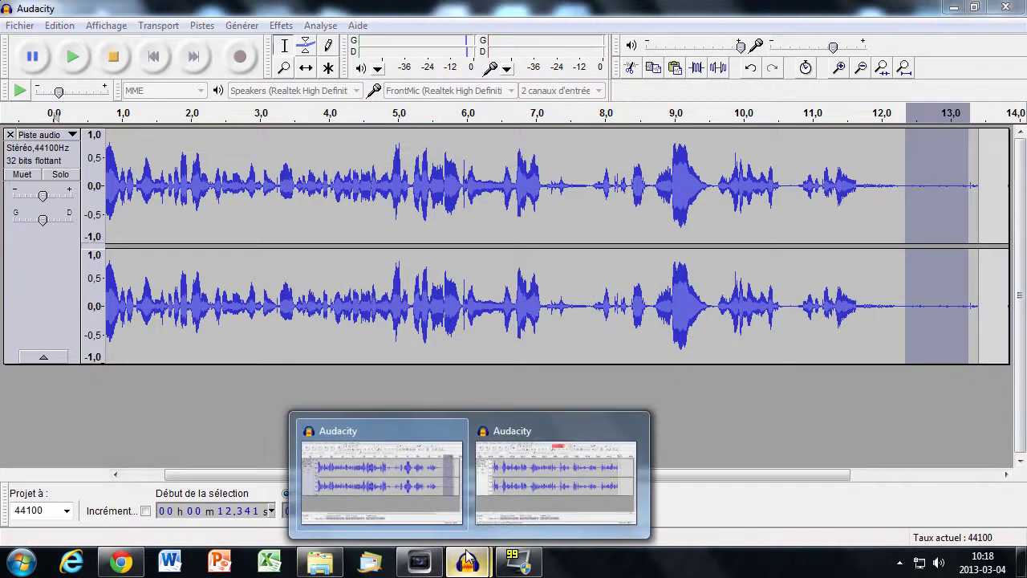
Apply Noise Reduction to the whole track with 24 dB reduction, 0.00 dB sensitivity, 150 Hz frequency smoothing and 0.15 s attack/decay time
{"action": "left_click", "coordinate": [343, 158]}
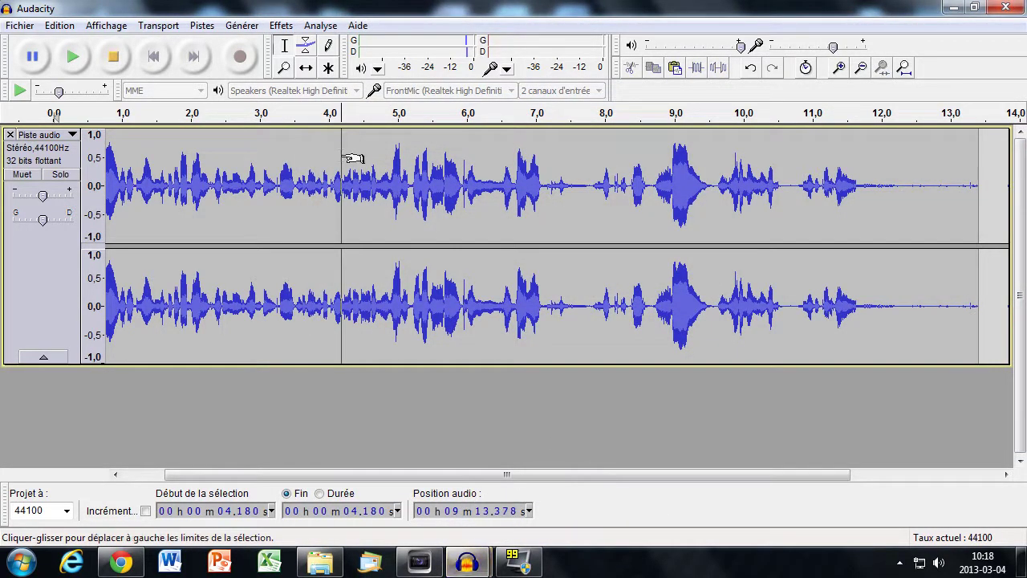
{"action": "key", "text": "ctrl+a"}
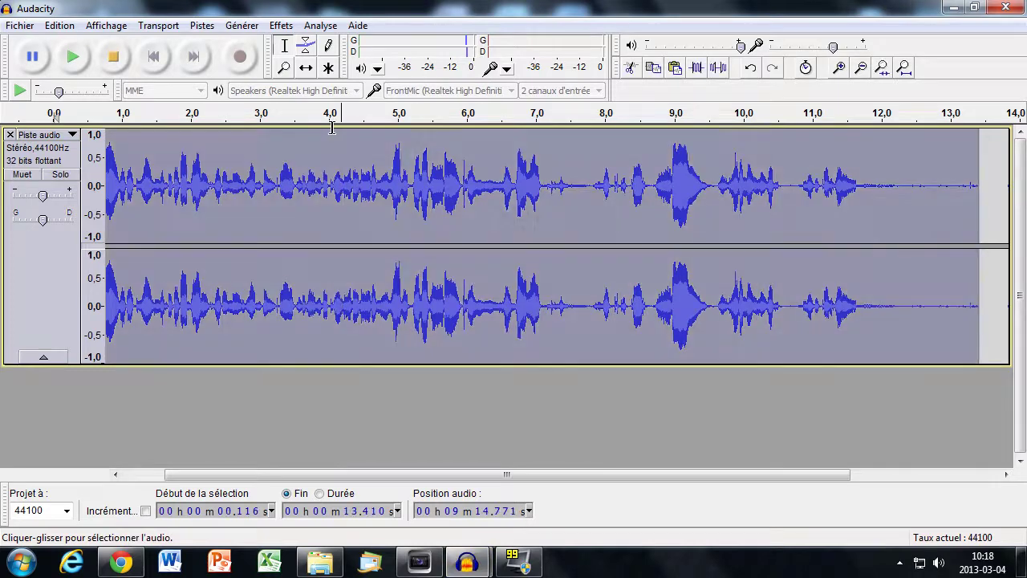
{"action": "left_click", "coordinate": [292, 31]}
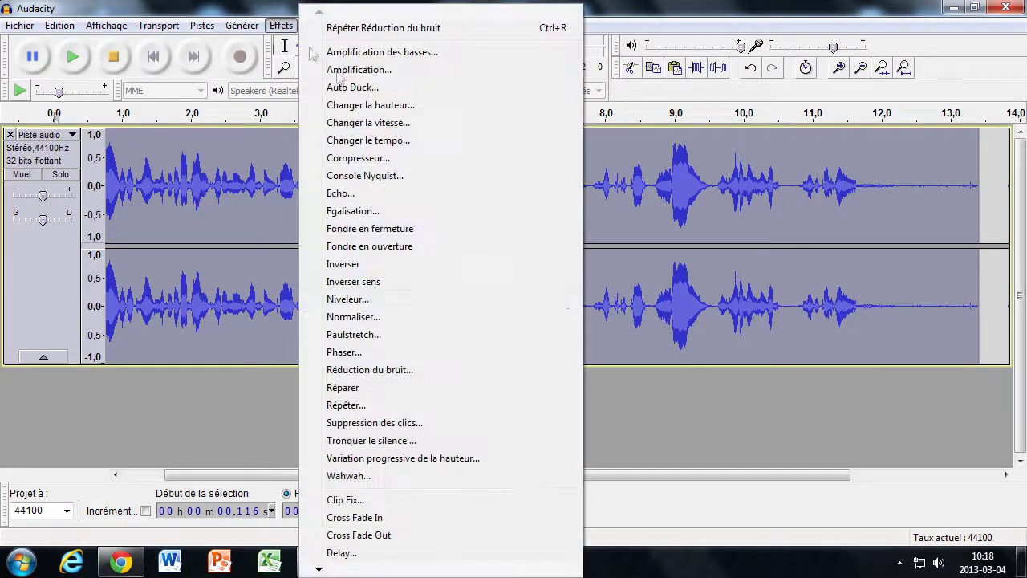
{"action": "left_click", "coordinate": [474, 373]}
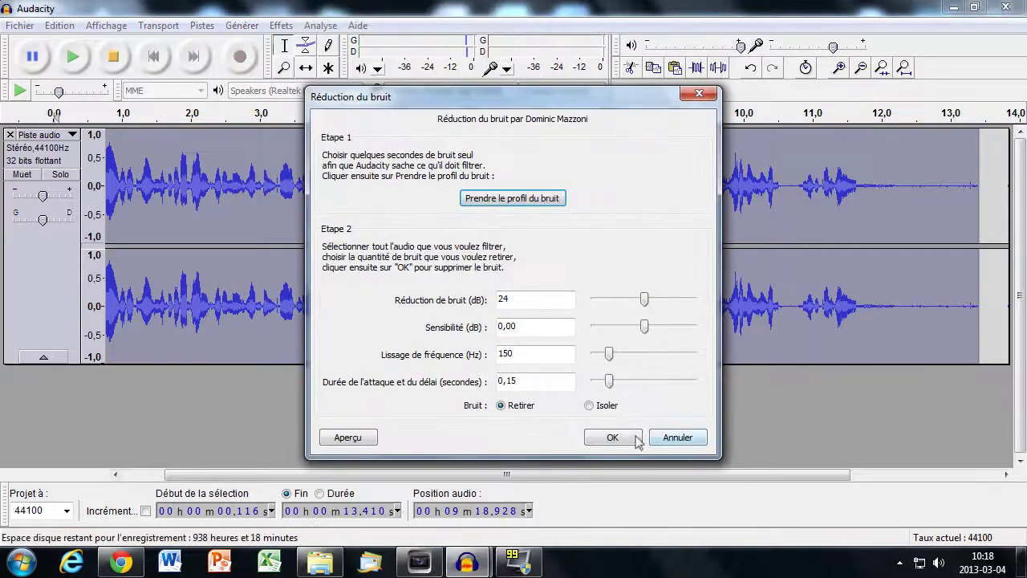
{"action": "left_click", "coordinate": [610, 437]}
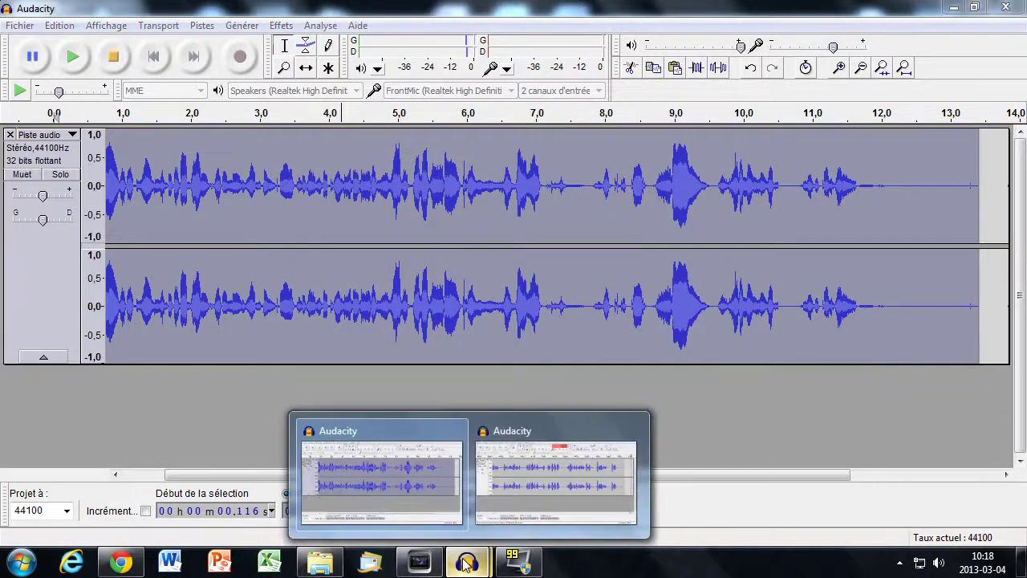
Inspect the cleaned tail from about 12.3 to 13.2 s and the passage from about 6 to 10.1 s, clearing each selection
{"action": "left_click", "coordinate": [867, 231]}
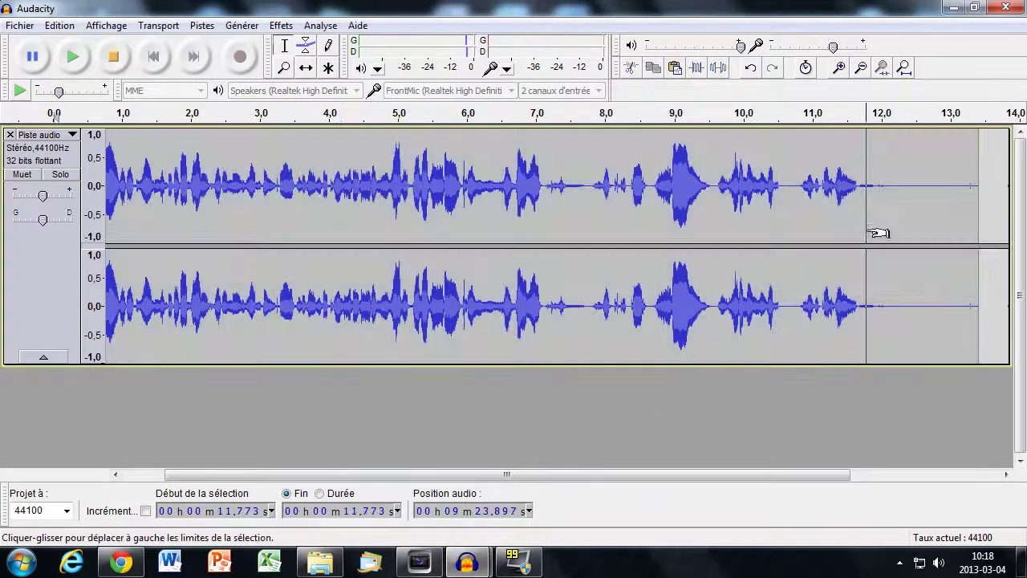
{"action": "left_click_drag", "start_coordinate": [903, 210], "coordinate": [964, 212]}
{"action": "left_click", "coordinate": [896, 215]}
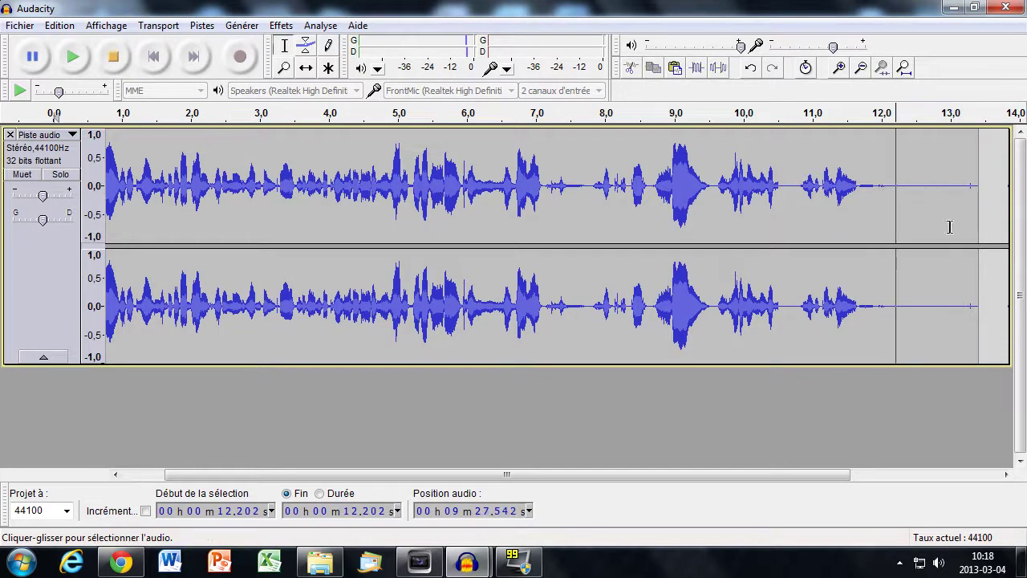
{"action": "left_click_drag", "start_coordinate": [752, 167], "coordinate": [467, 174]}
{"action": "left_click", "coordinate": [541, 204]}
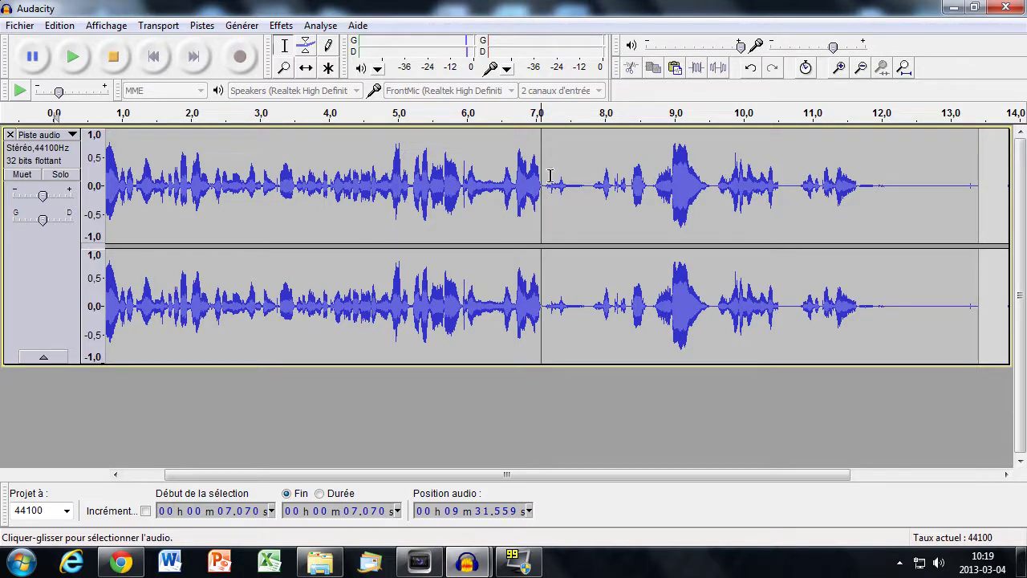
{"action": "left_click_drag", "start_coordinate": [747, 475], "coordinate": [634, 479]}
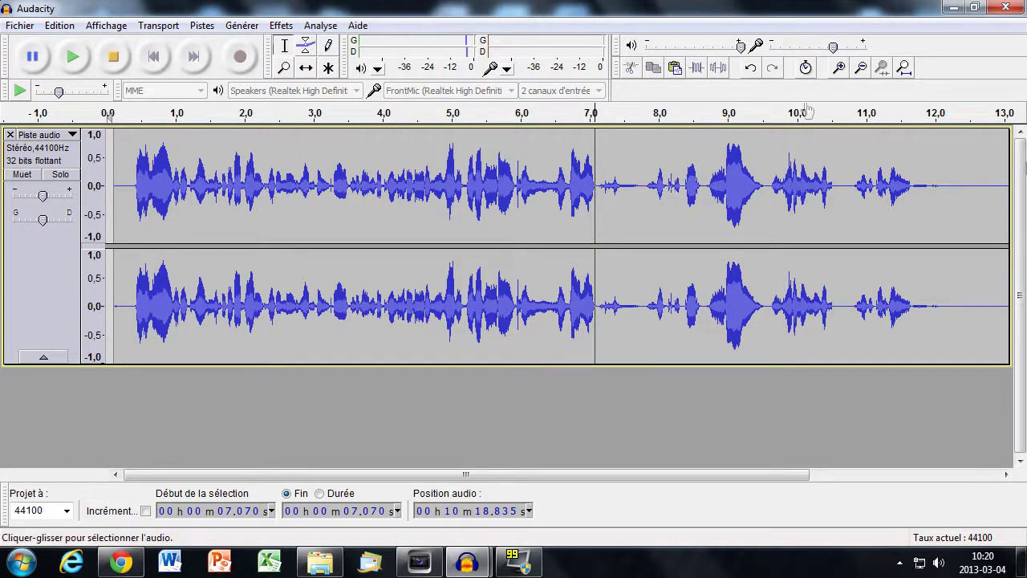
{"action": "left_click", "coordinate": [608, 313]}
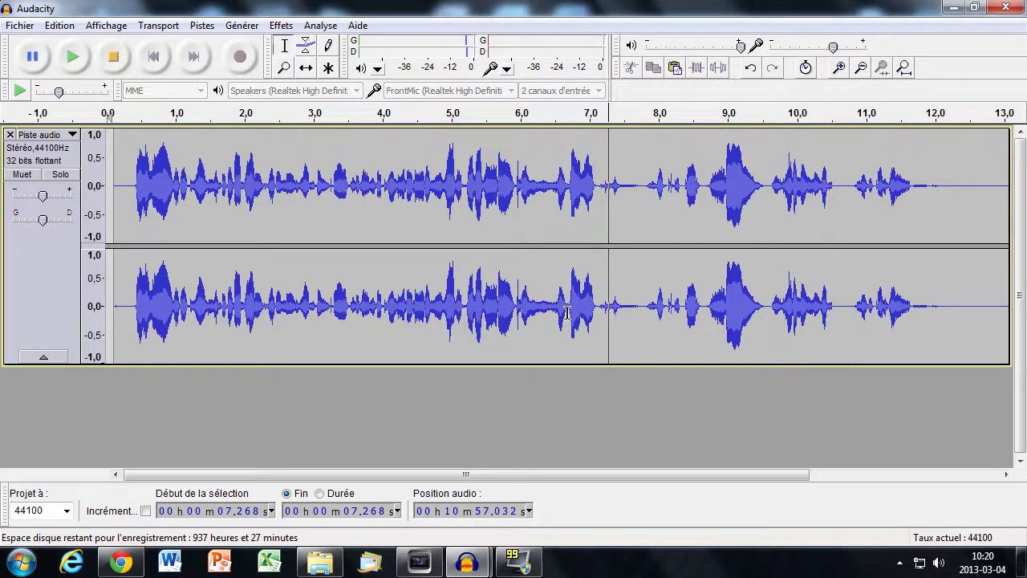
{"action": "left_click", "coordinate": [644, 219]}
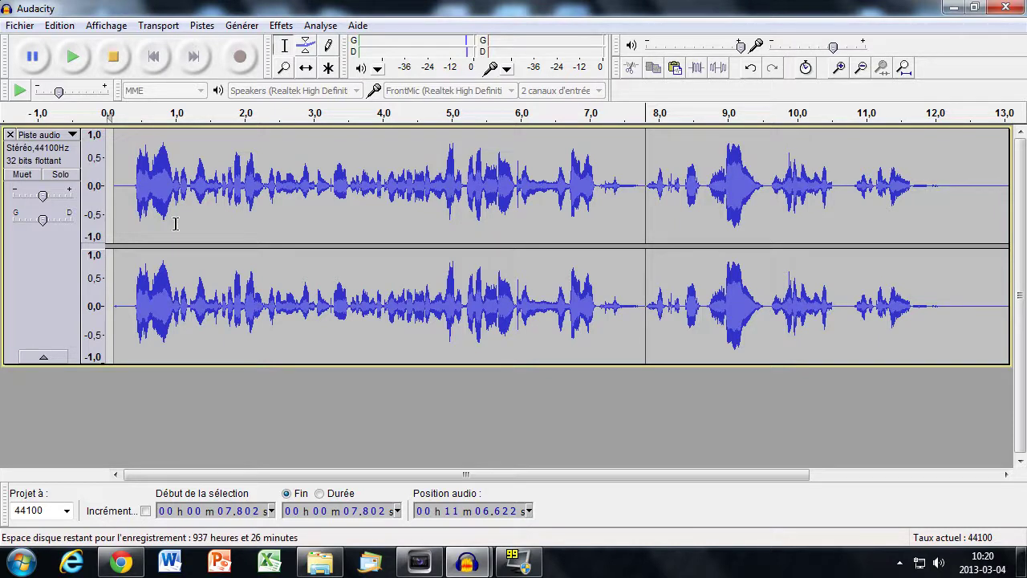
{"action": "left_click", "coordinate": [382, 213]}
{"action": "left_click_drag", "start_coordinate": [447, 201], "coordinate": [391, 201]}
{"action": "left_click", "coordinate": [390, 200]}
Switch to Vegas Pro for a brief look and return to the short recording's project in Audacity
{"action": "left_click", "coordinate": [431, 572]}
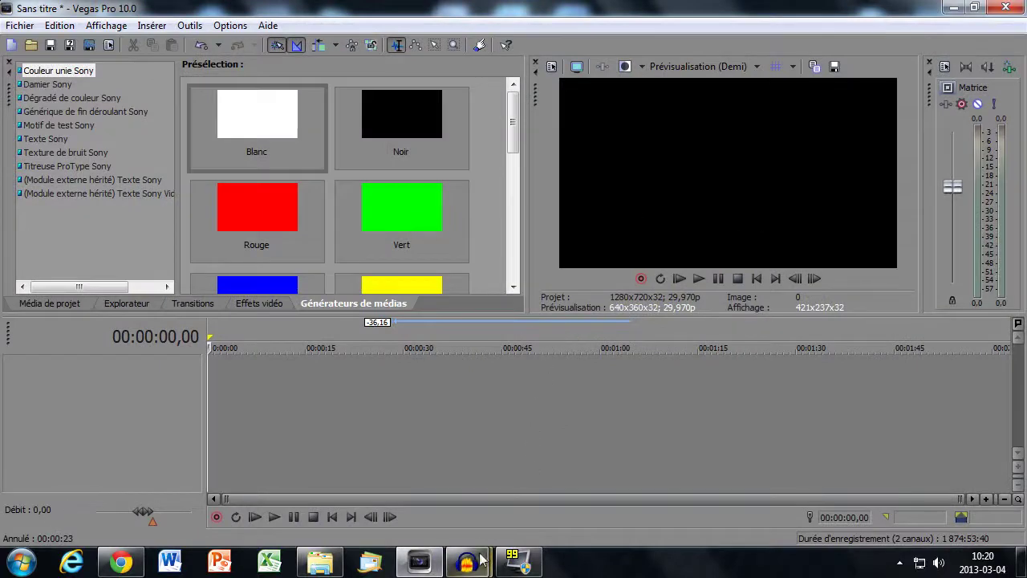
{"action": "mouse_move", "coordinate": [467, 561]}
{"action": "left_click", "coordinate": [377, 481]}
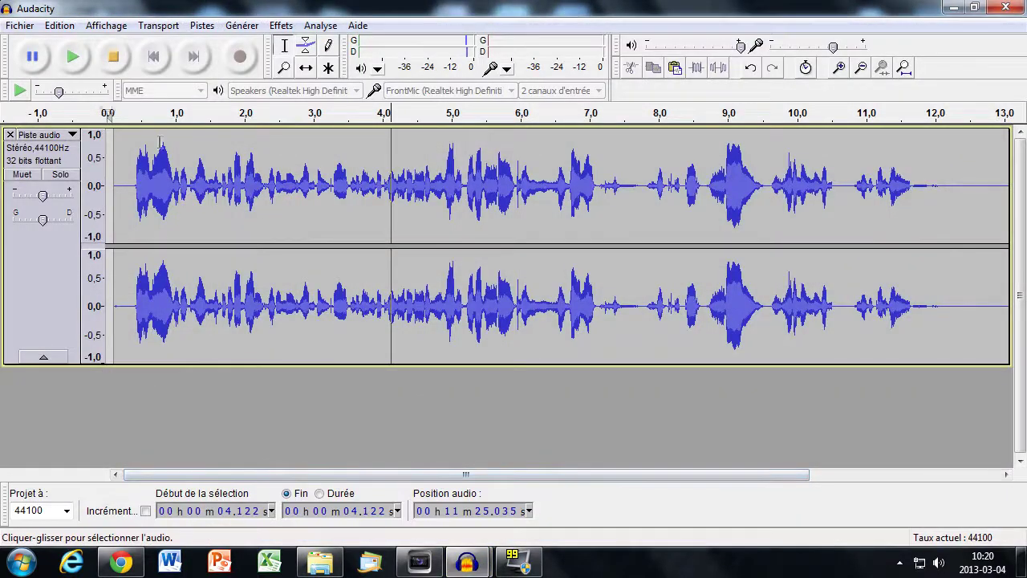
Look through the project's save, import and export commands without running any of them
{"action": "left_click", "coordinate": [19, 26]}
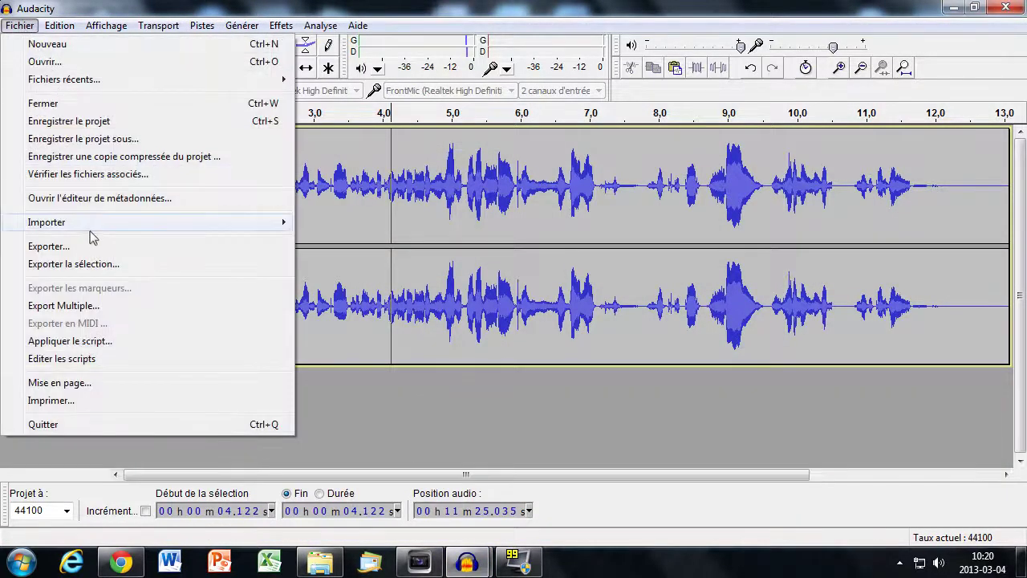
{"action": "left_click", "coordinate": [522, 207]}
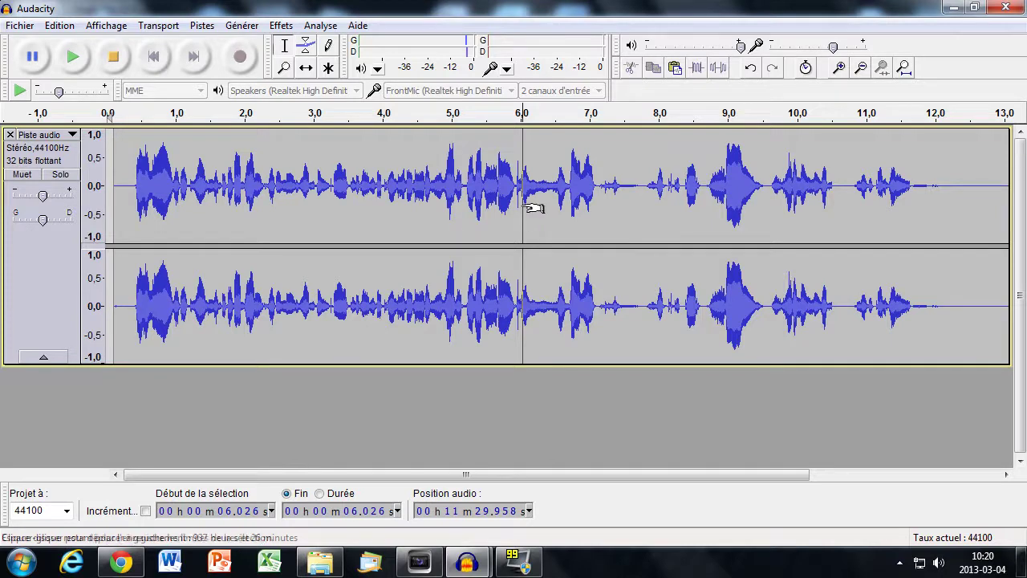
{"action": "mouse_move", "coordinate": [463, 571]}
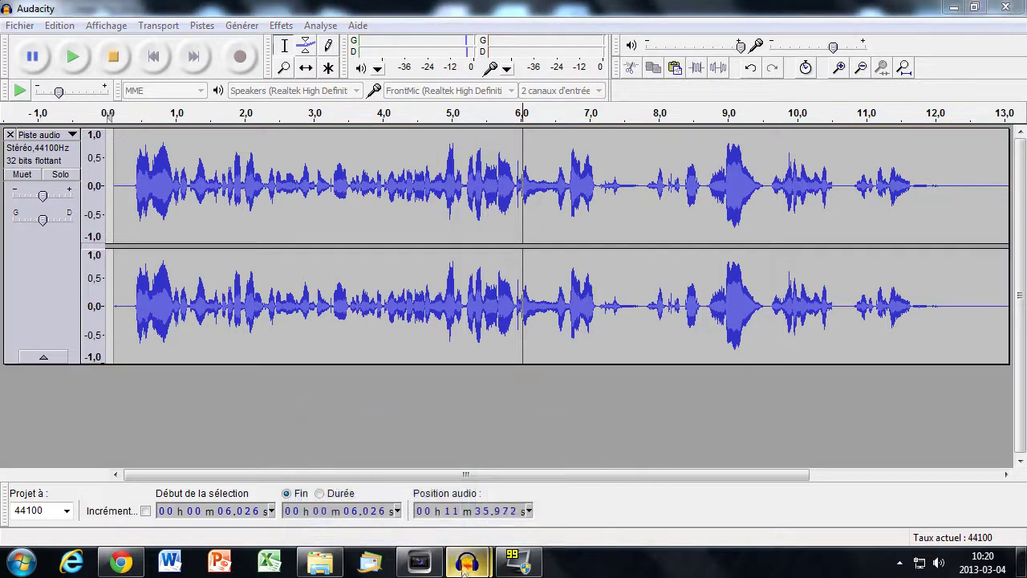
{"action": "left_click", "coordinate": [414, 343]}
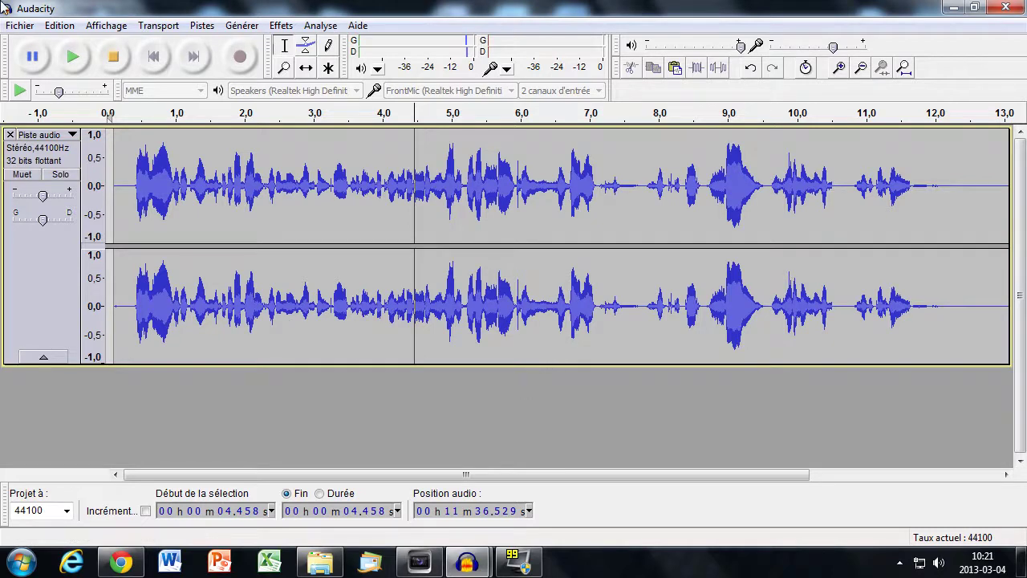
{"action": "left_click", "coordinate": [23, 26]}
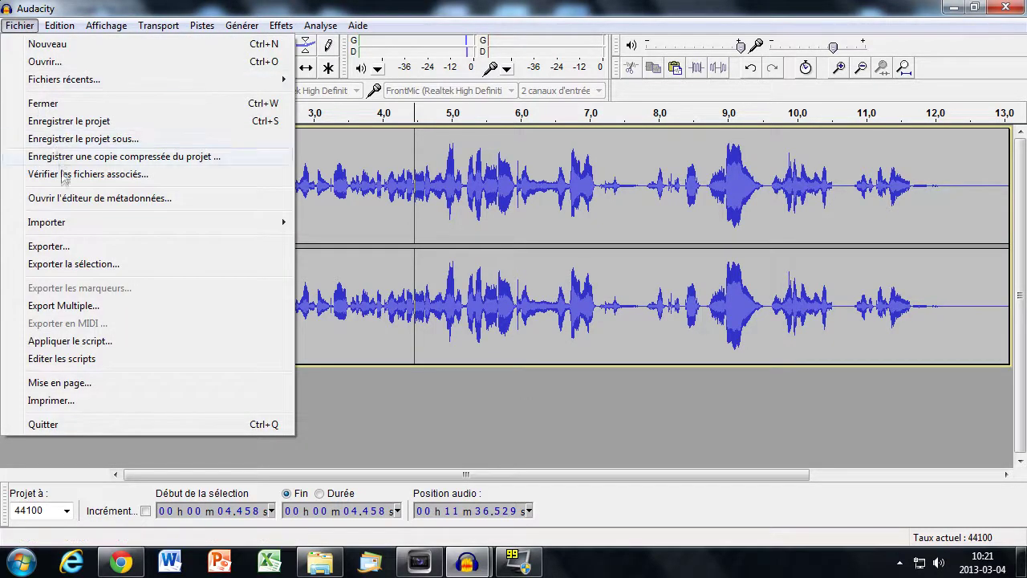
{"action": "left_click", "coordinate": [29, 26]}
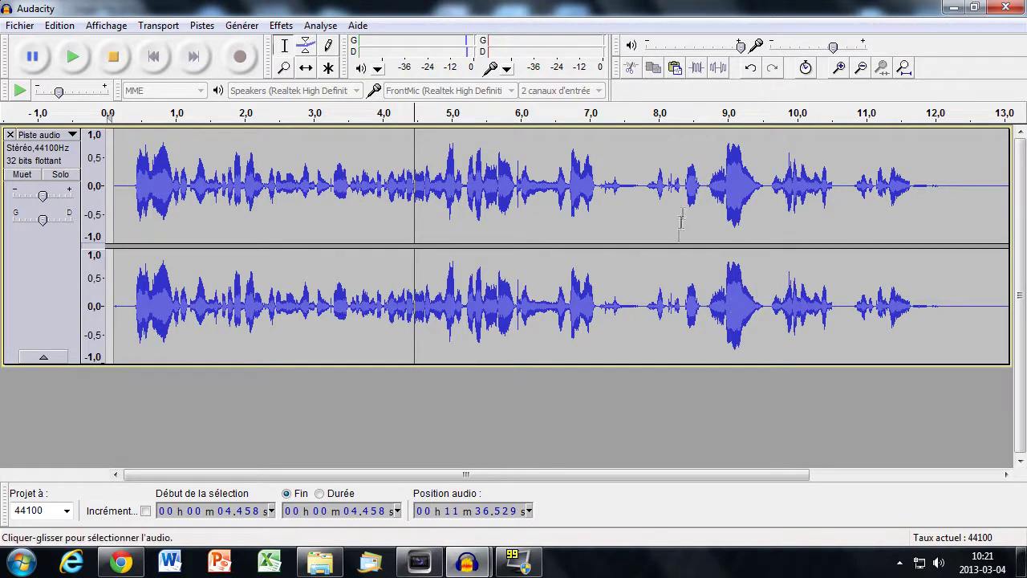
{"action": "mouse_move", "coordinate": [468, 562]}
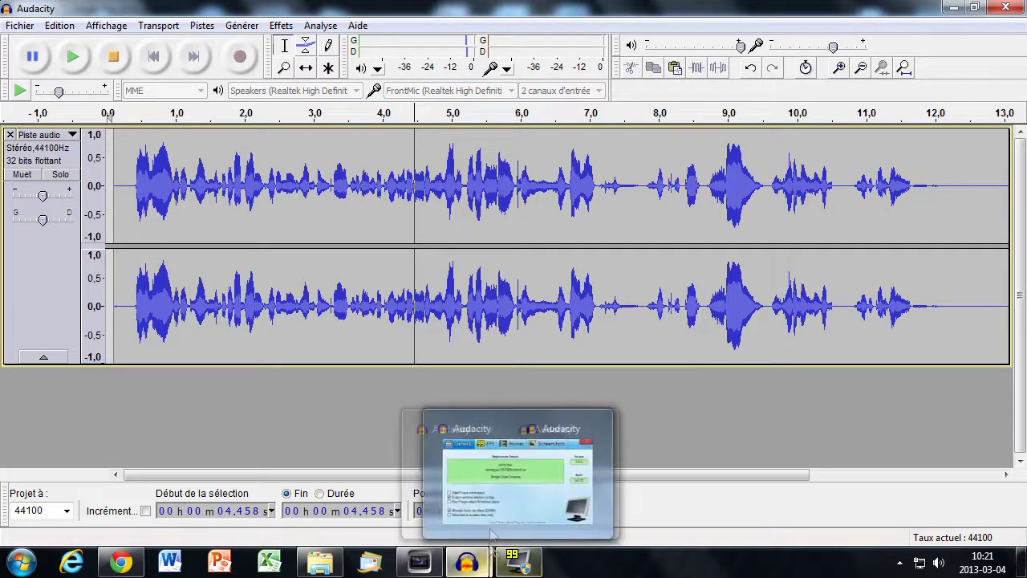
{"action": "left_click", "coordinate": [740, 265]}
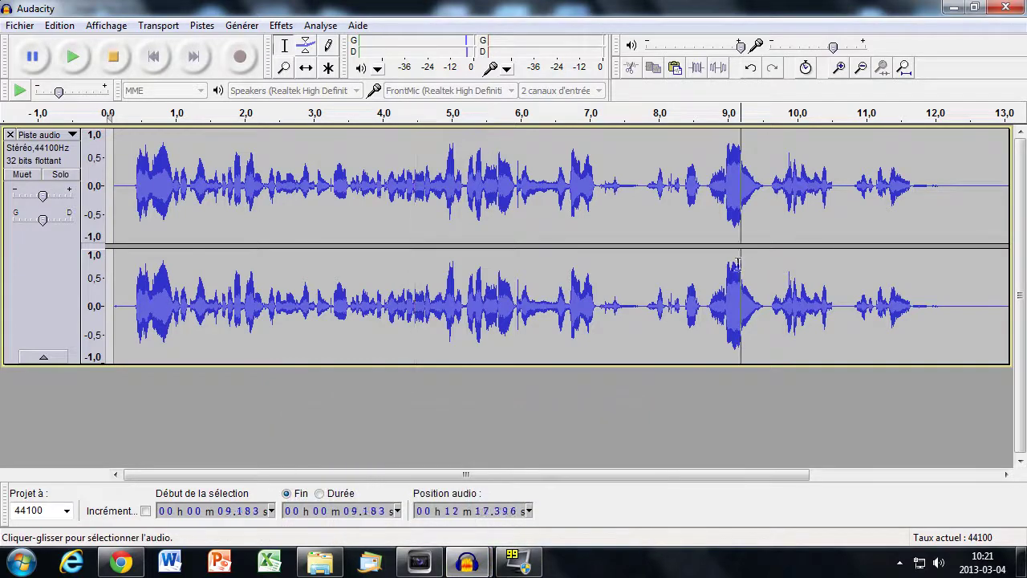
Close the short recording's project without saving its changes
{"action": "left_click", "coordinate": [1013, 8]}
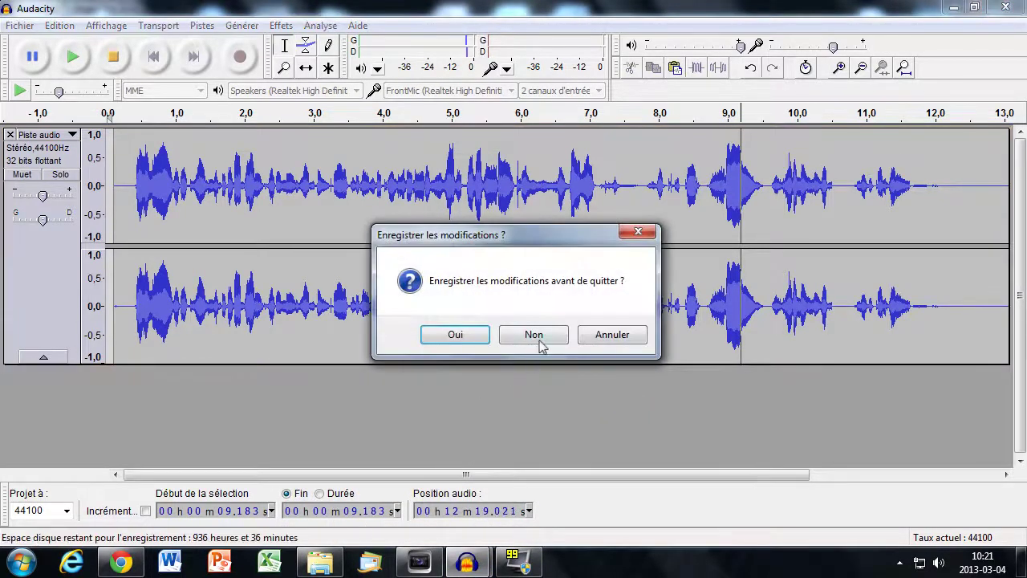
{"action": "left_click", "coordinate": [513, 397]}
{"action": "left_click", "coordinate": [468, 562]}
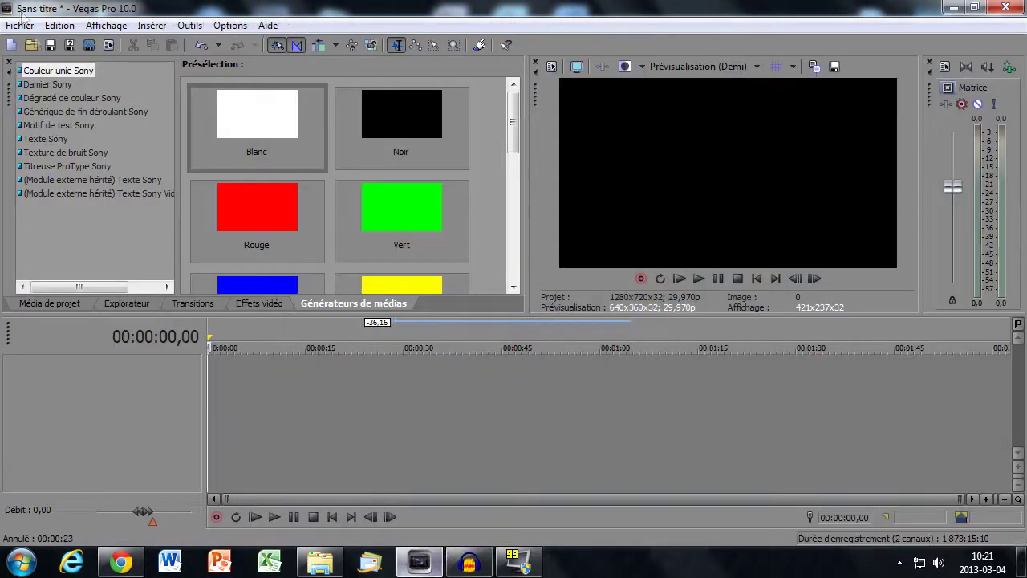
In Vegas Pro, open the audio file from the sonyvegaspourlesnuls_4_commentary folder and trim about 17:41 off the clip's end
{"action": "left_click", "coordinate": [31, 45]}
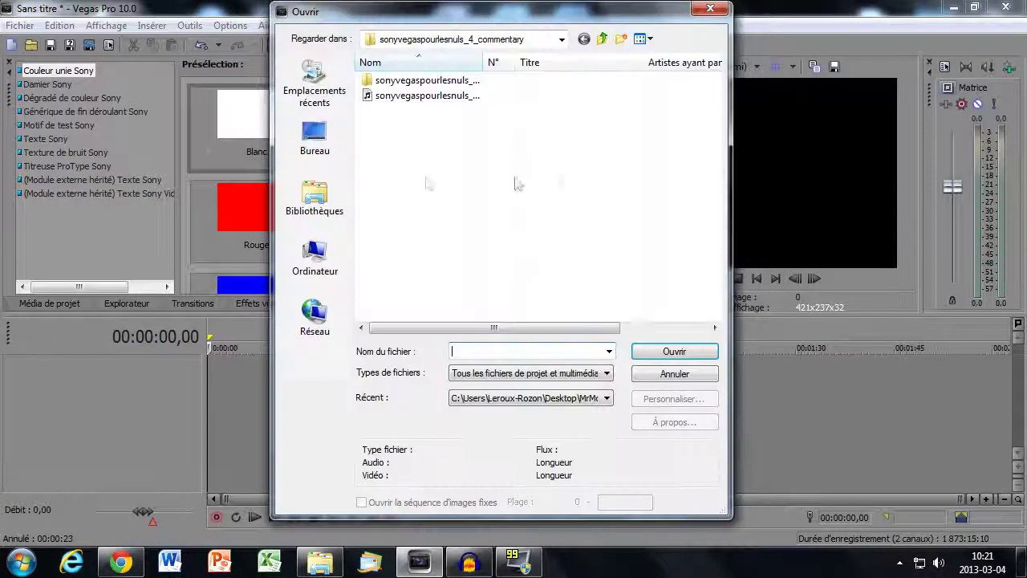
{"action": "double_click", "coordinate": [454, 95]}
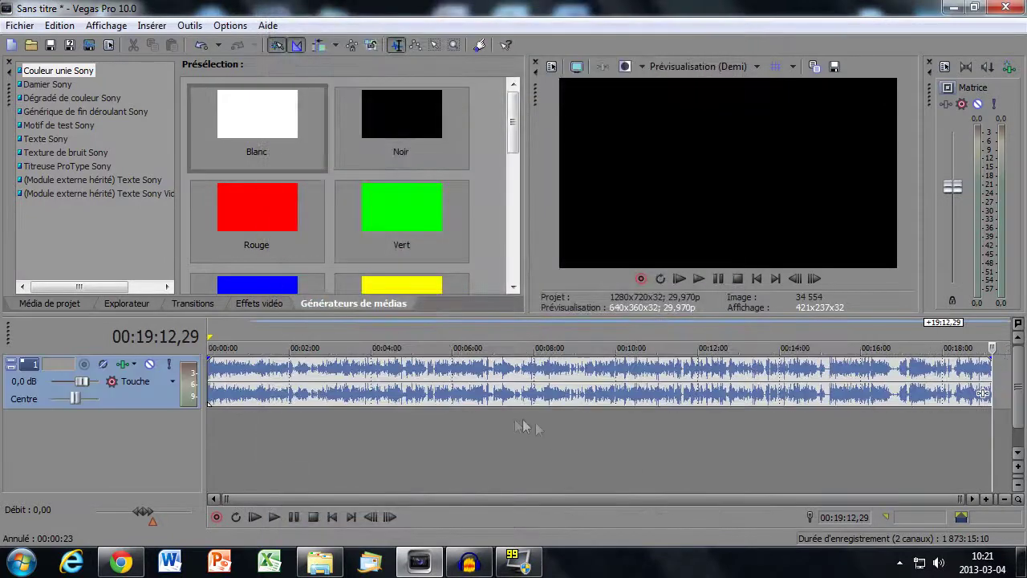
{"action": "left_click_drag", "start_coordinate": [988, 379], "coordinate": [266, 383]}
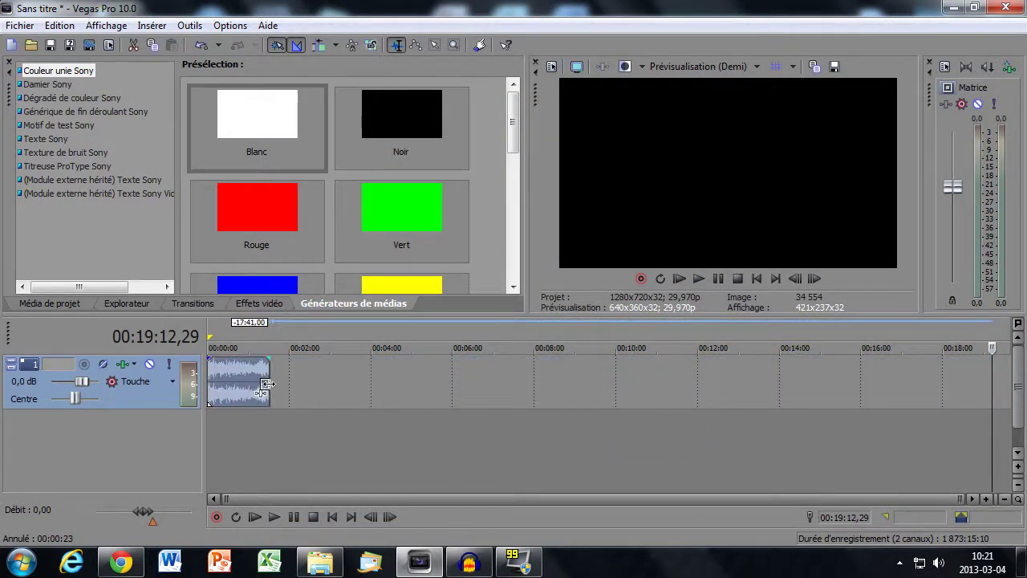
Look at the commentary folder in the Open dialog, cancel it, and examine the trimmed audio clip up close
{"action": "left_click", "coordinate": [469, 563]}
{"action": "left_click", "coordinate": [472, 566]}
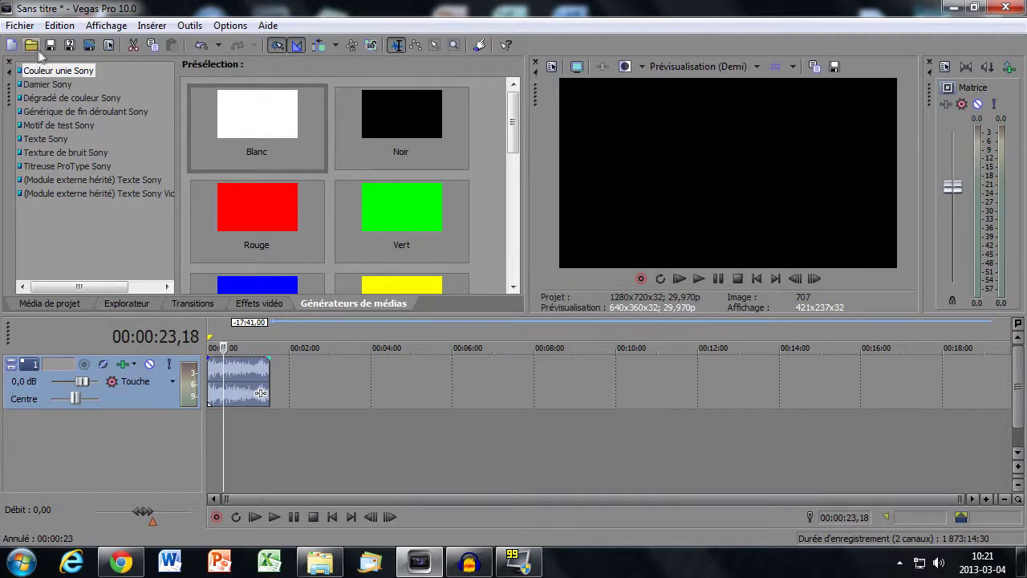
{"action": "left_click", "coordinate": [31, 46]}
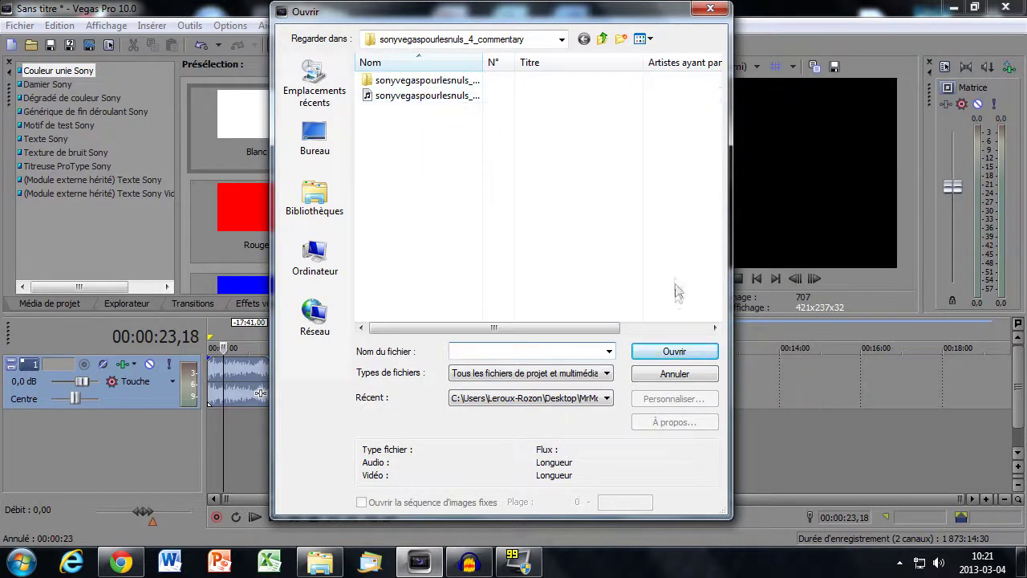
{"action": "left_click", "coordinate": [694, 375]}
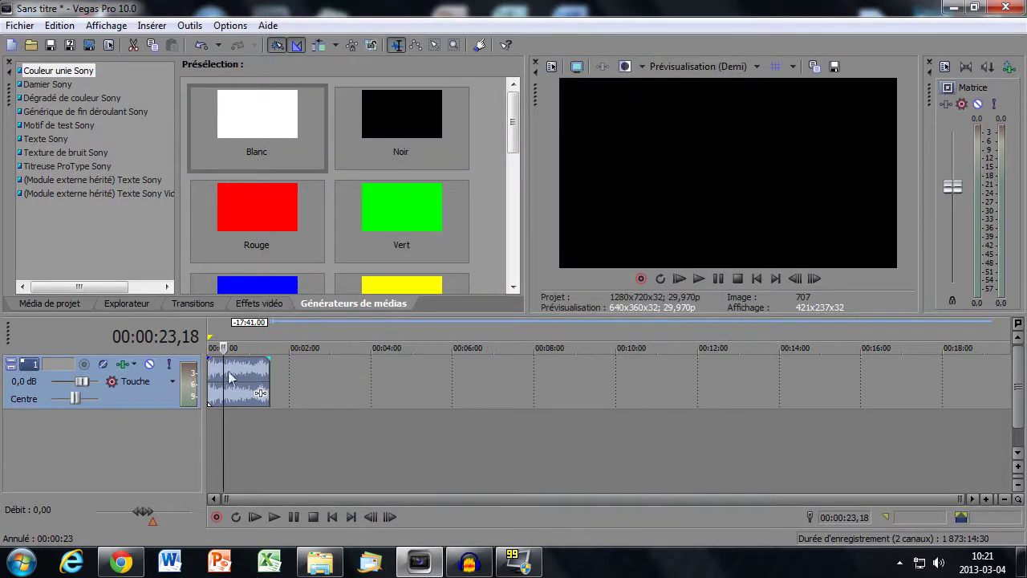
{"action": "scroll", "coordinate": [692, 390], "scroll_direction": "up", "scroll_amount": 5}
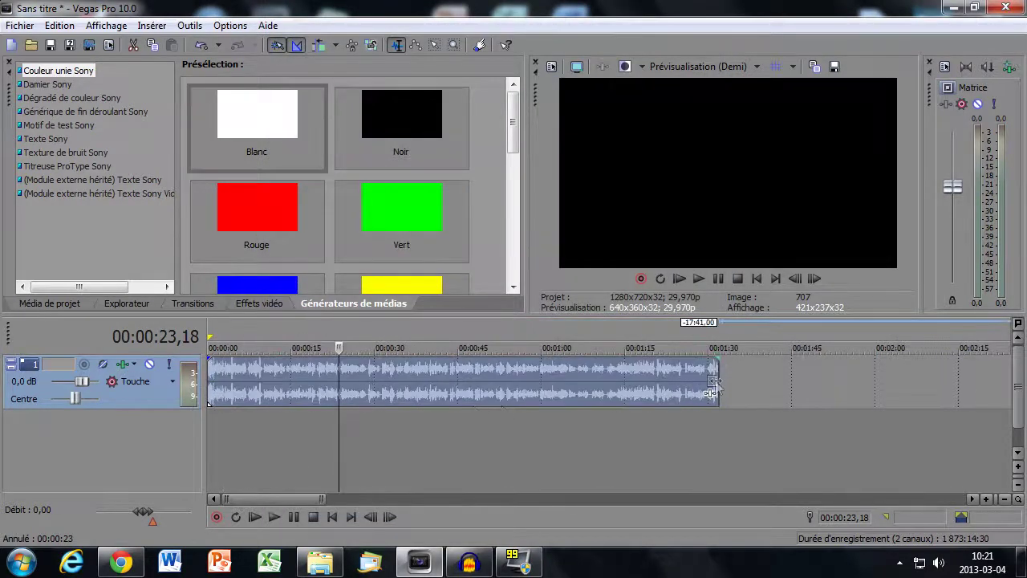
Shorten the commentary clip by about 1:02 from its end and return the playhead to the project start
{"action": "left_click", "coordinate": [717, 367]}
{"action": "left_click_drag", "start_coordinate": [717, 366], "coordinate": [373, 373]}
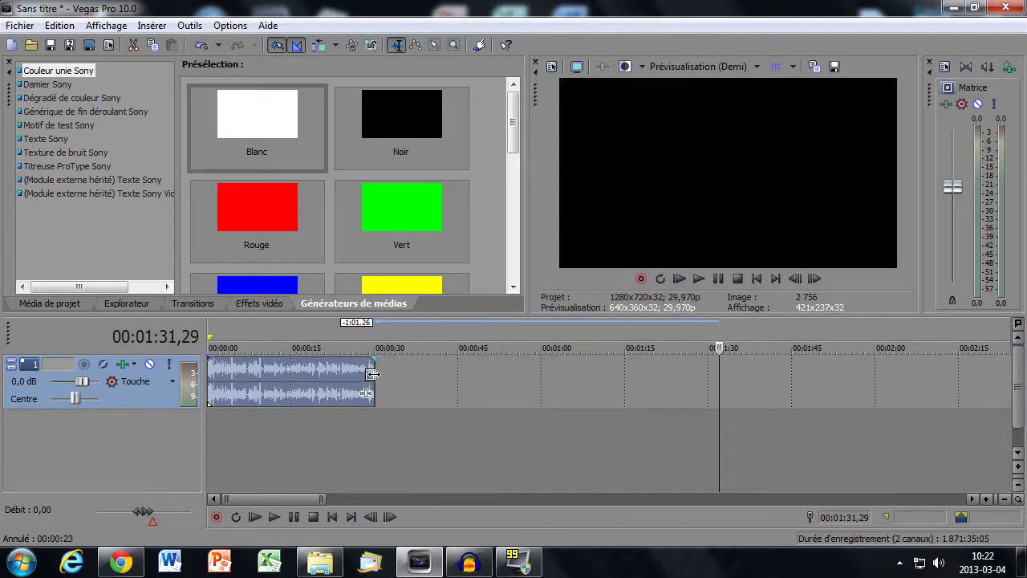
{"action": "left_click", "coordinate": [344, 389]}
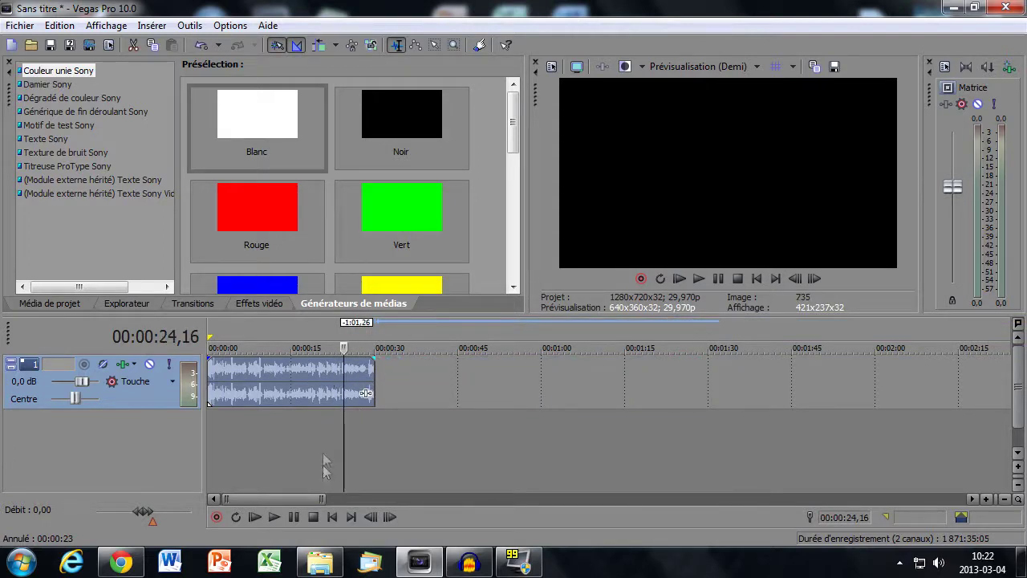
{"action": "left_click", "coordinate": [332, 518]}
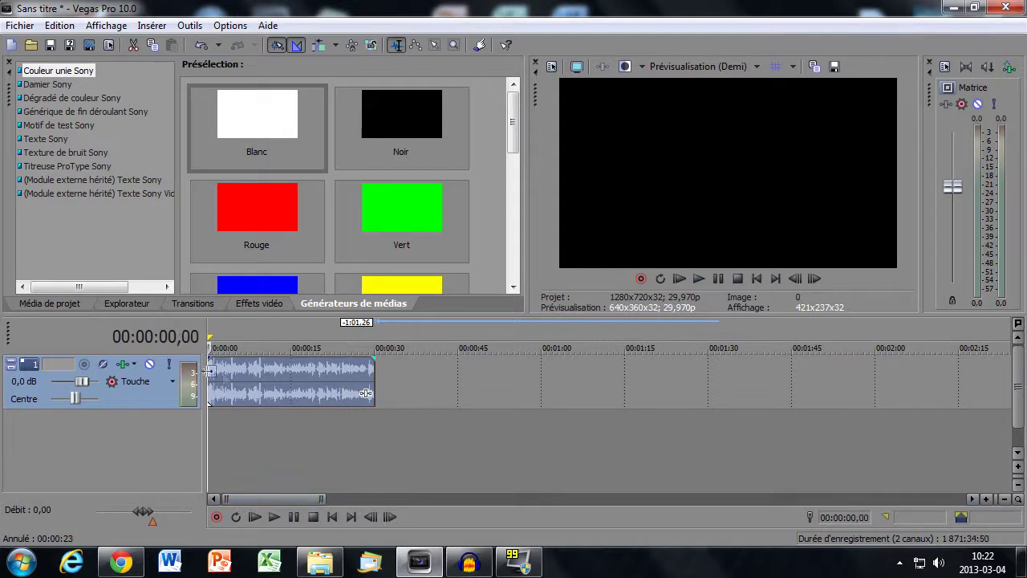
Examine the shortened clip's waveform both in close detail and at full length
{"action": "scroll", "coordinate": [345, 417], "scroll_direction": "up", "scroll_amount": 10}
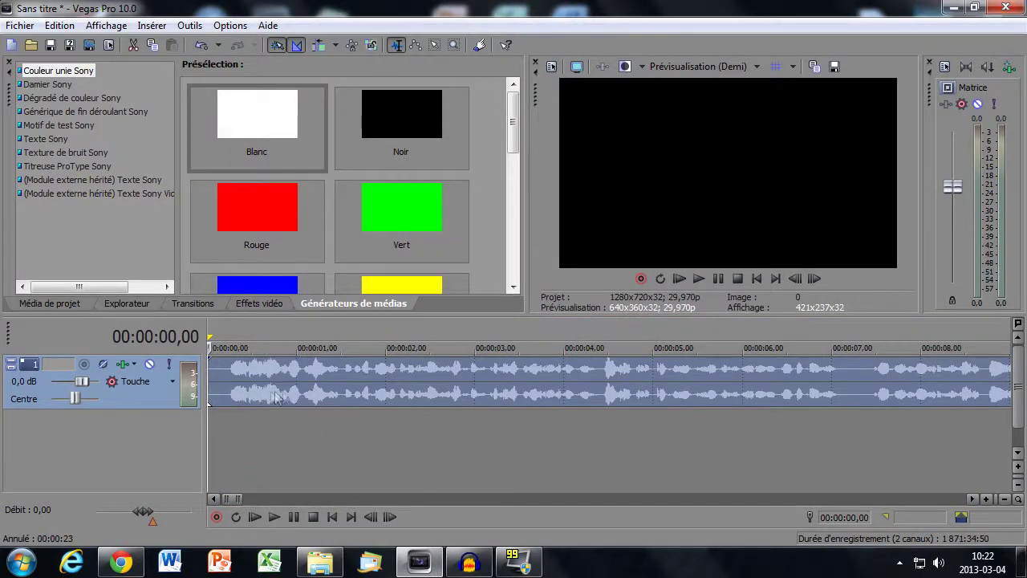
{"action": "scroll", "coordinate": [361, 408], "scroll_direction": "down", "scroll_amount": 3}
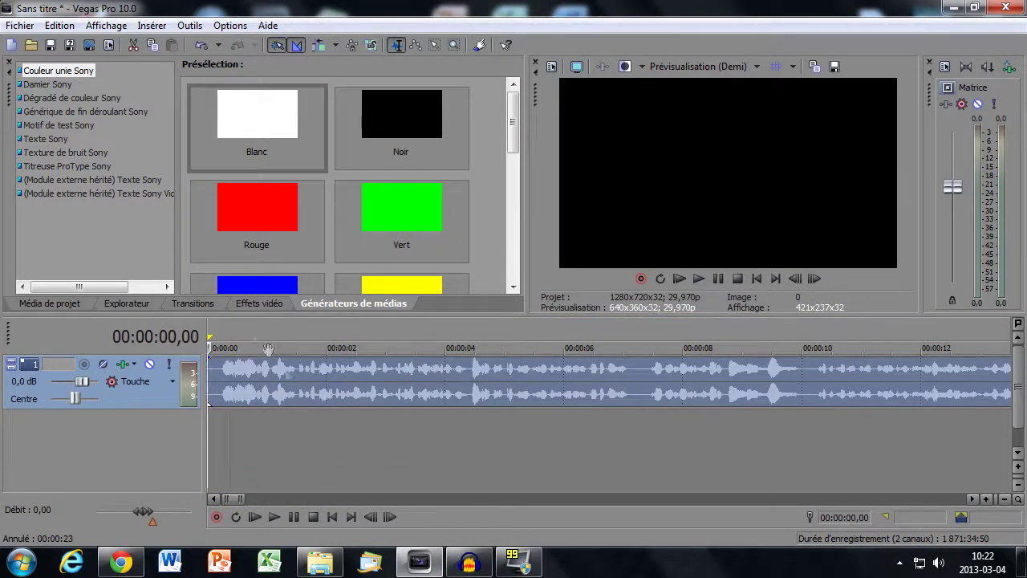
{"action": "scroll", "coordinate": [482, 405], "scroll_direction": "down", "scroll_amount": 5}
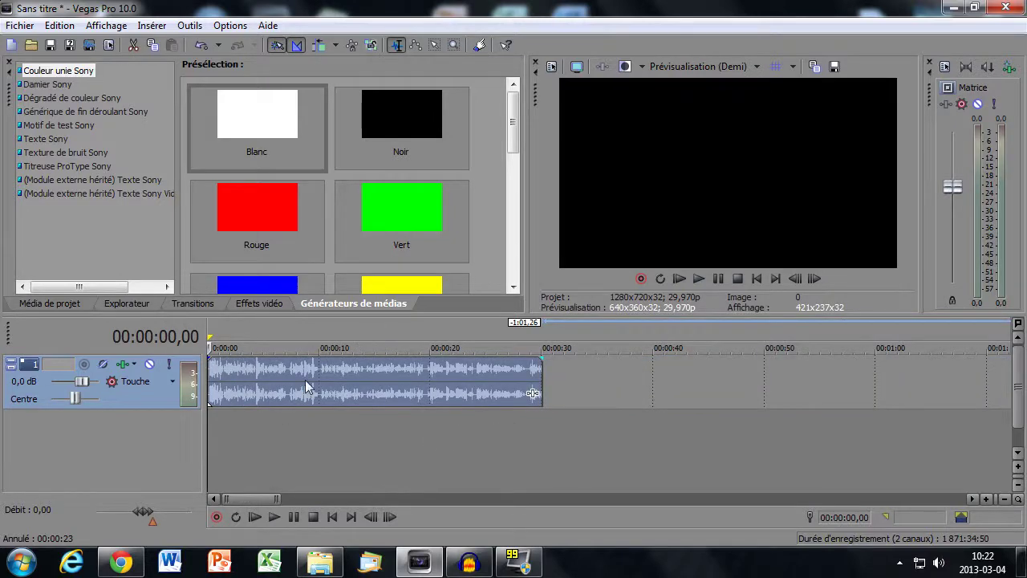
{"action": "scroll", "coordinate": [477, 419], "scroll_direction": "up", "scroll_amount": 9}
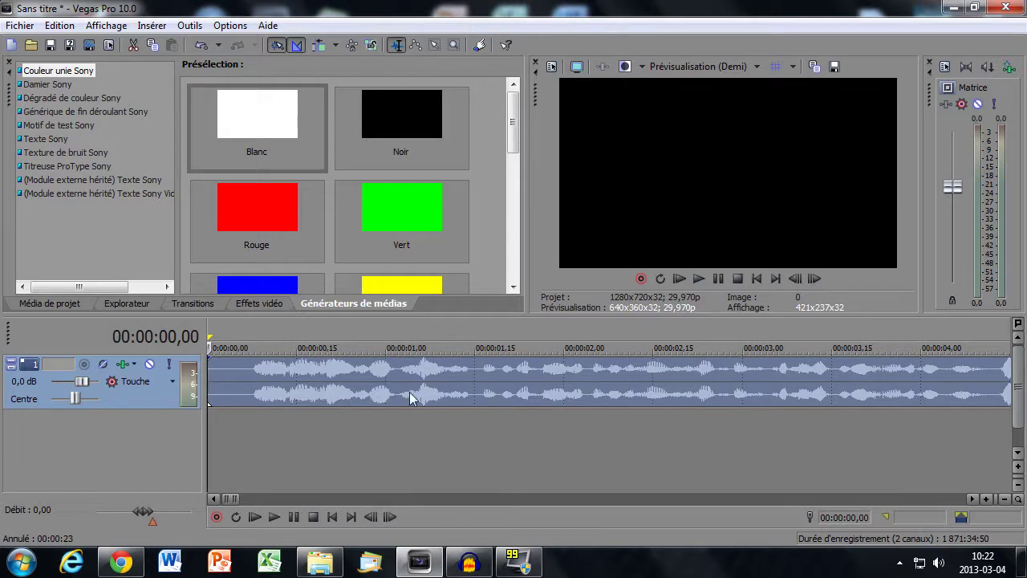
{"action": "scroll", "coordinate": [695, 399], "scroll_direction": "down", "scroll_amount": 4}
{"action": "scroll", "coordinate": [482, 485], "scroll_direction": "up", "scroll_amount": 1}
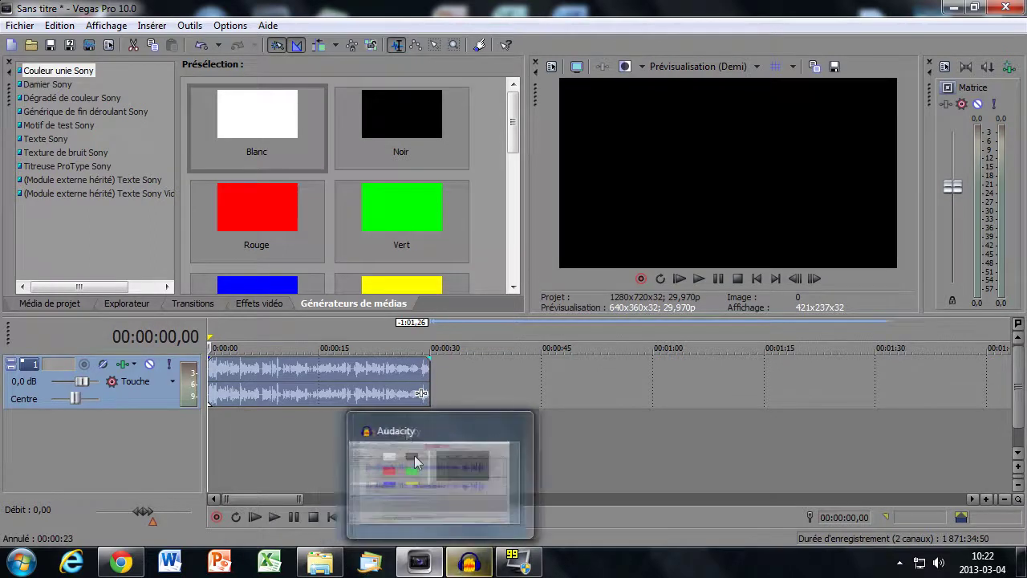
Look at the audio effects available for the commentary clip and cancel the plug-in chooser
{"action": "left_click", "coordinate": [510, 393]}
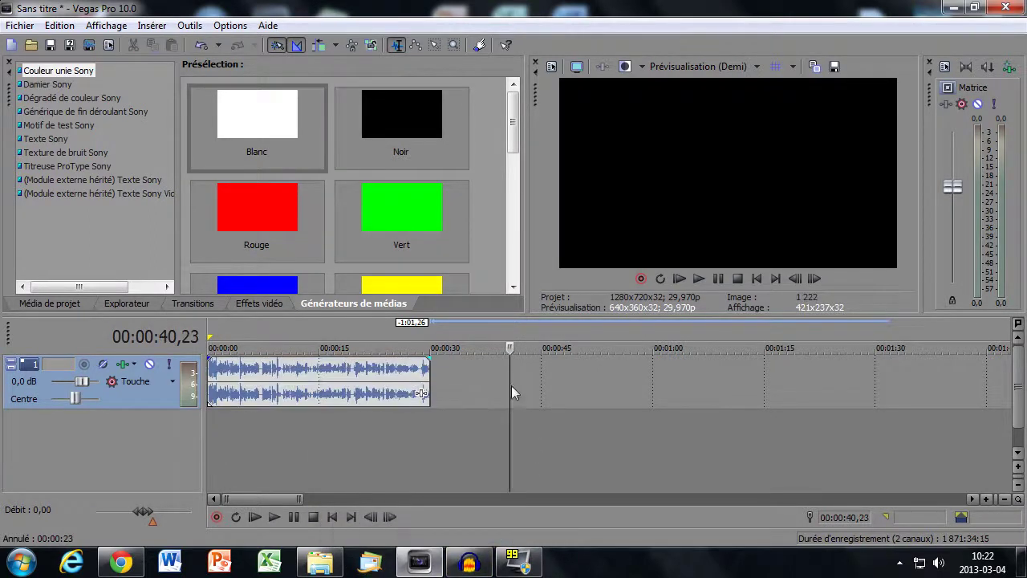
{"action": "left_click", "coordinate": [418, 397]}
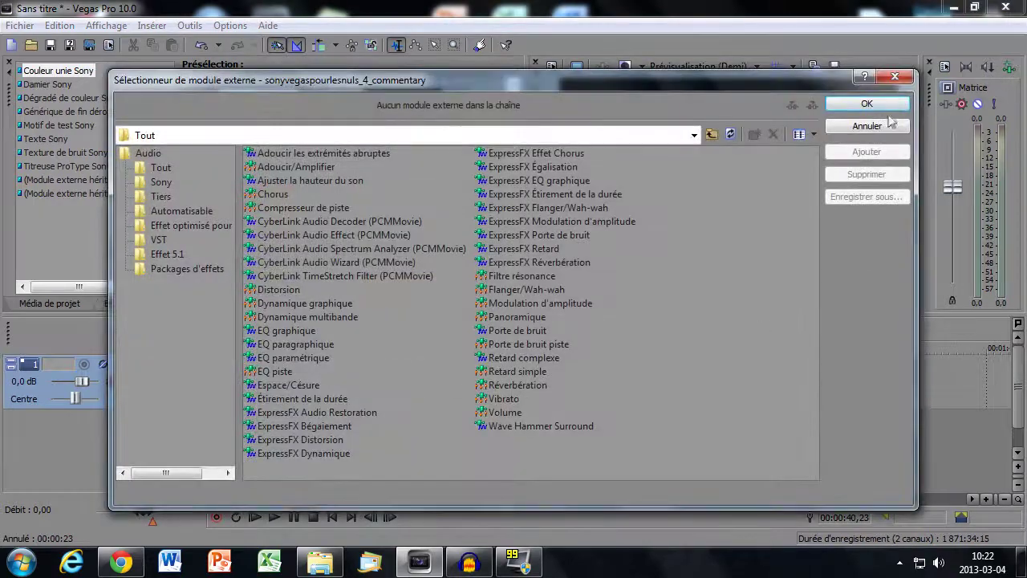
{"action": "left_click", "coordinate": [866, 126]}
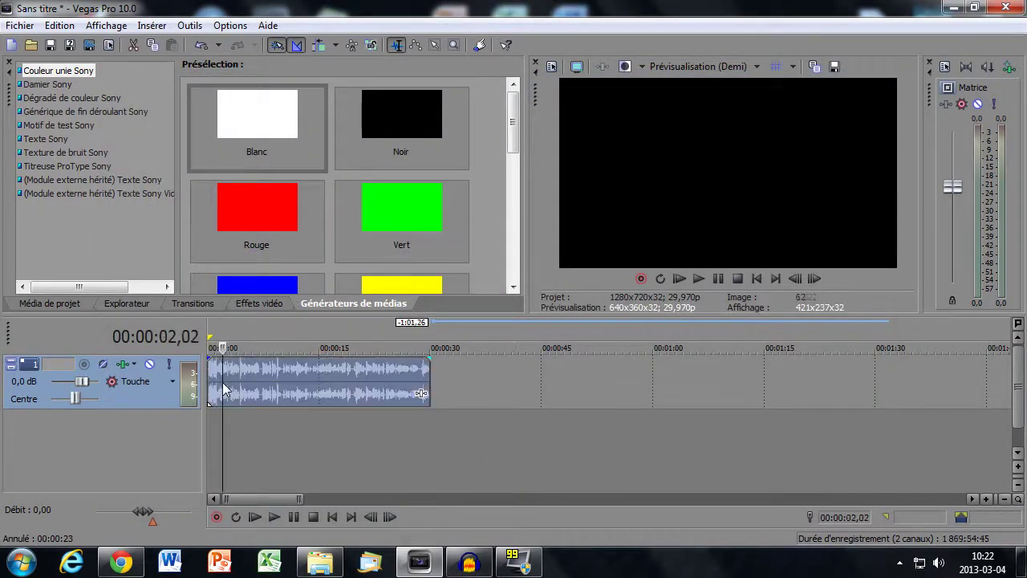
Play the commentary clip briefly from the project start and stop playback
{"action": "left_click", "coordinate": [337, 517]}
{"action": "key", "text": "space"}
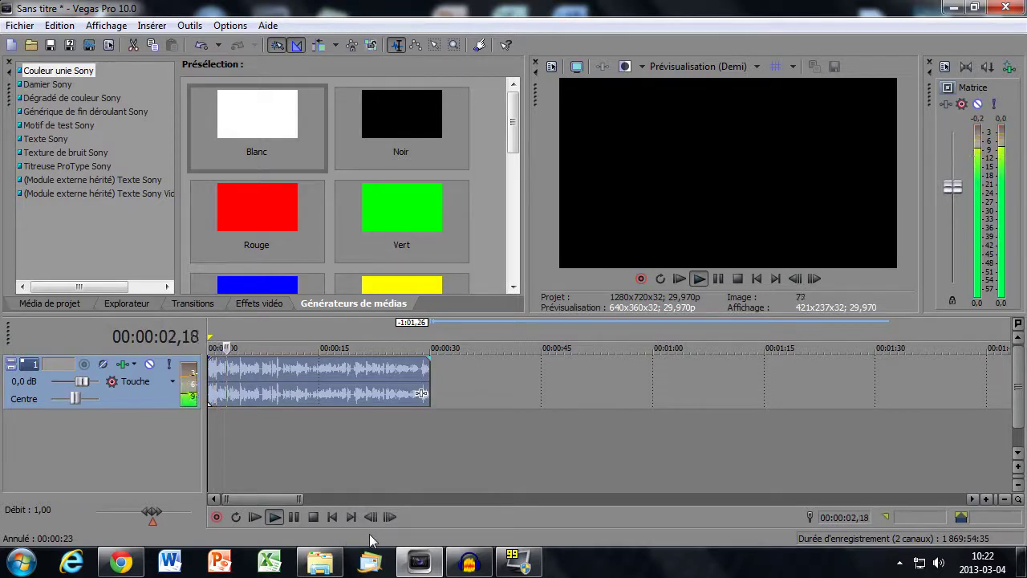
{"action": "key", "text": "space"}
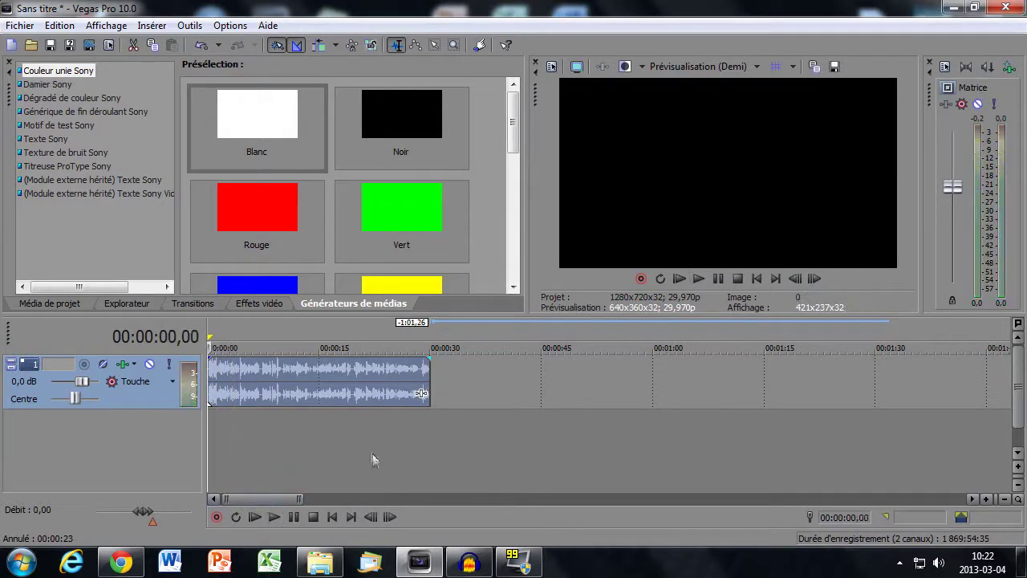
Add Adoucir les extrémités abruptes, Adoucir/Amplifier, Ajuster la hauteur du son, Modulation d'amplitude, Porte de bruit piste and Volume effects to the clip
{"action": "left_click", "coordinate": [423, 395]}
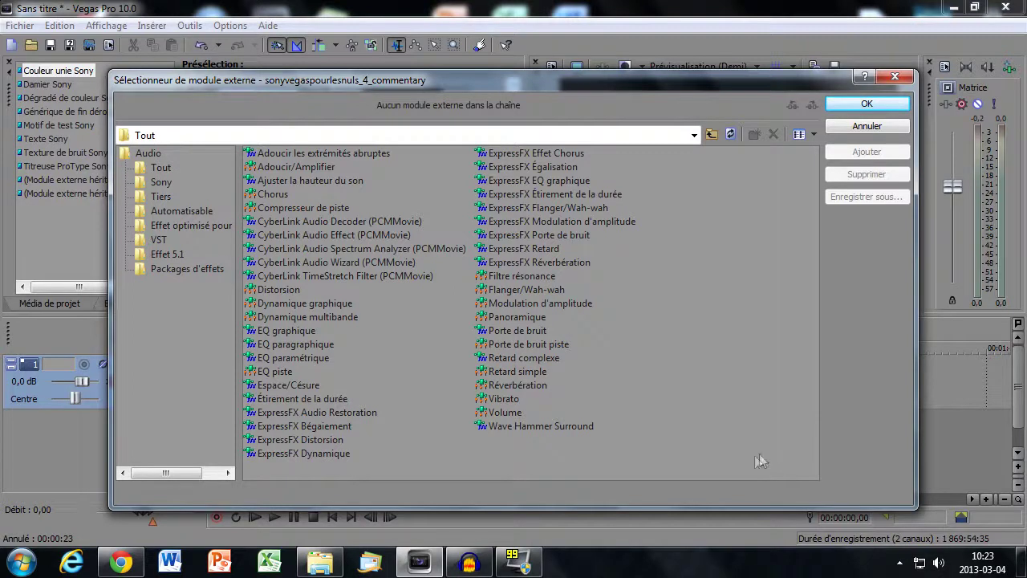
{"action": "left_click", "coordinate": [322, 164]}
{"action": "left_click", "coordinate": [333, 157], "text": "shift"}
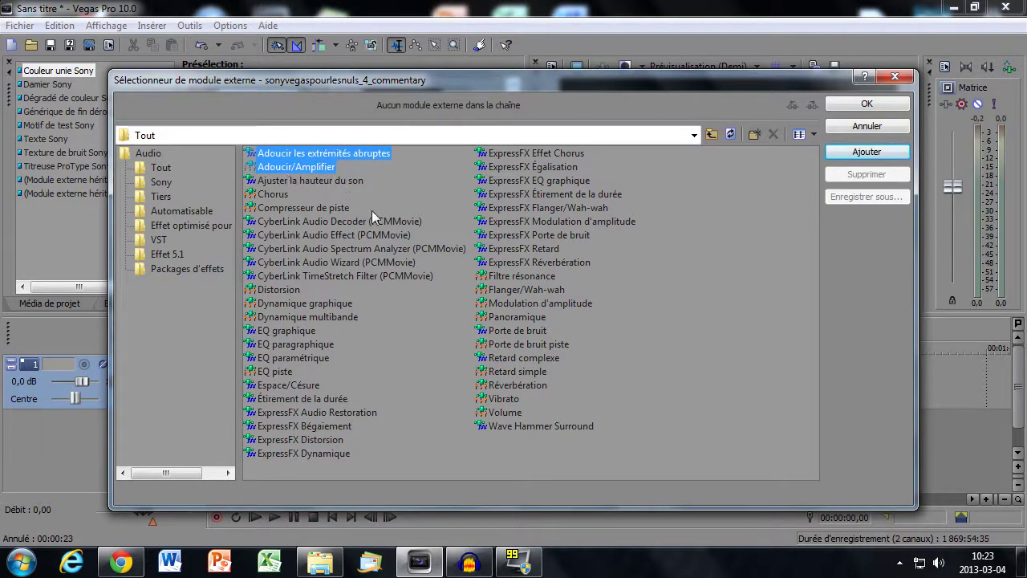
{"action": "left_click", "coordinate": [341, 183], "text": "ctrl"}
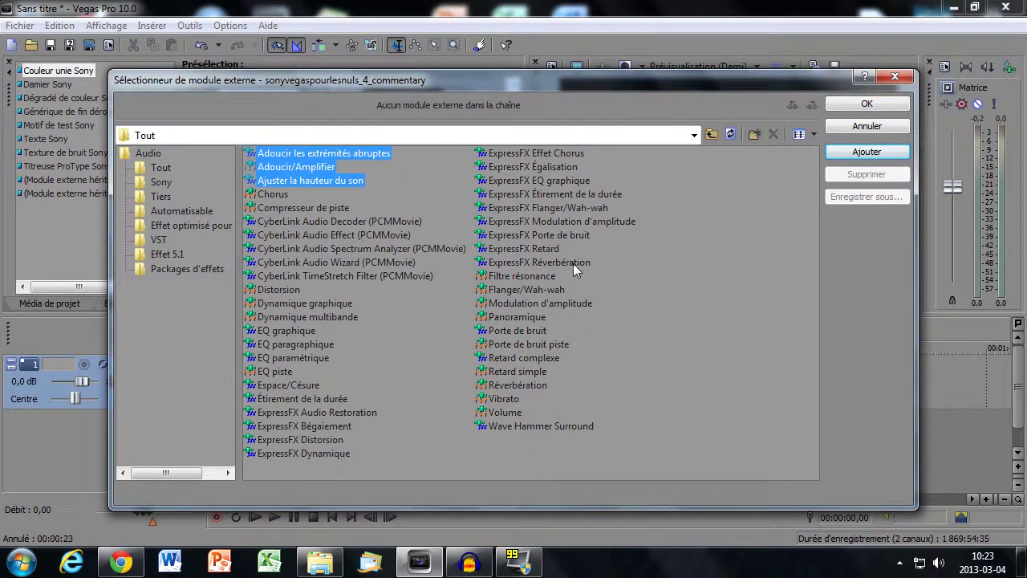
{"action": "left_click", "coordinate": [583, 307], "text": "ctrl"}
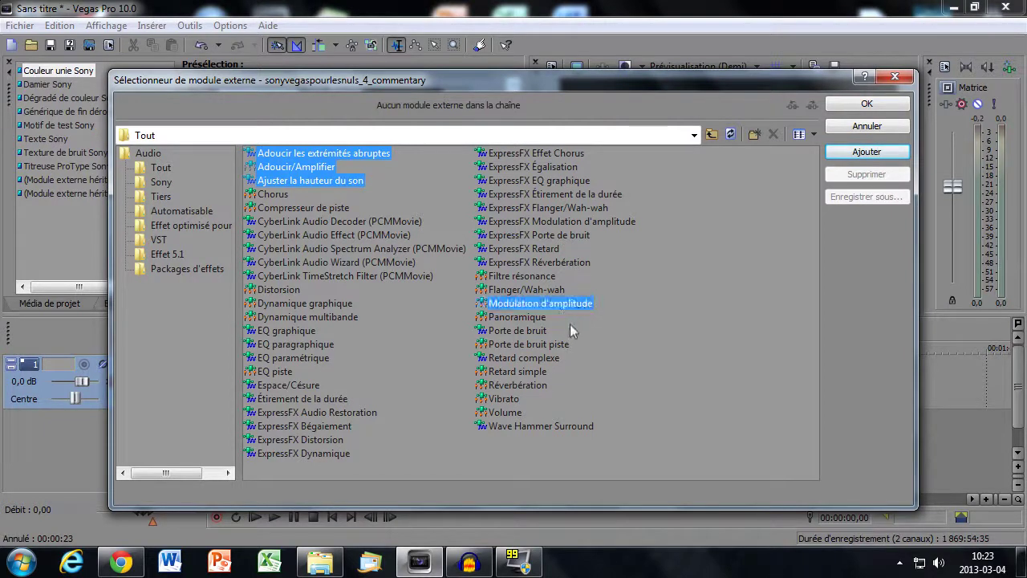
{"action": "left_click", "coordinate": [568, 346], "text": "ctrl"}
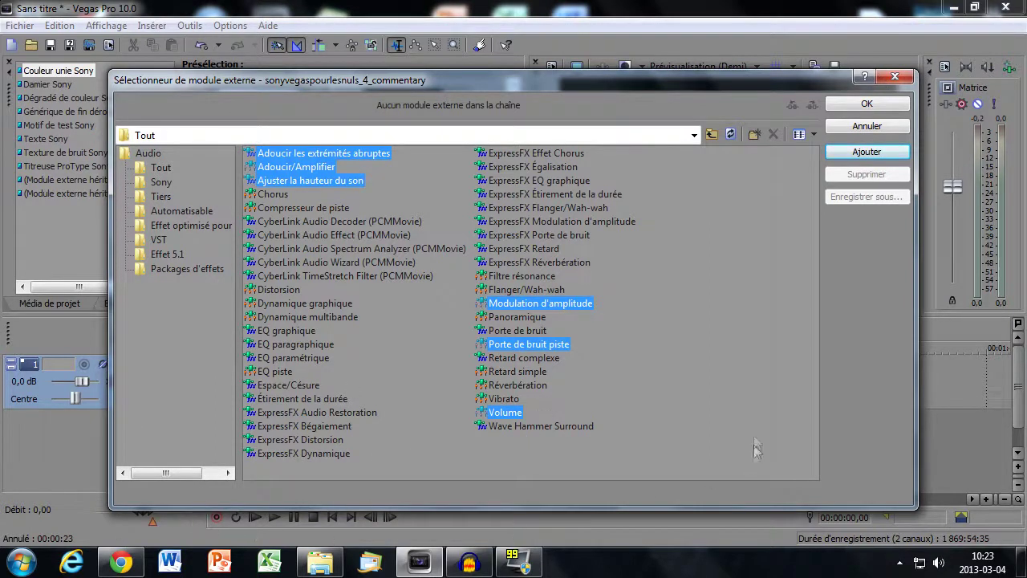
{"action": "left_click", "coordinate": [866, 151]}
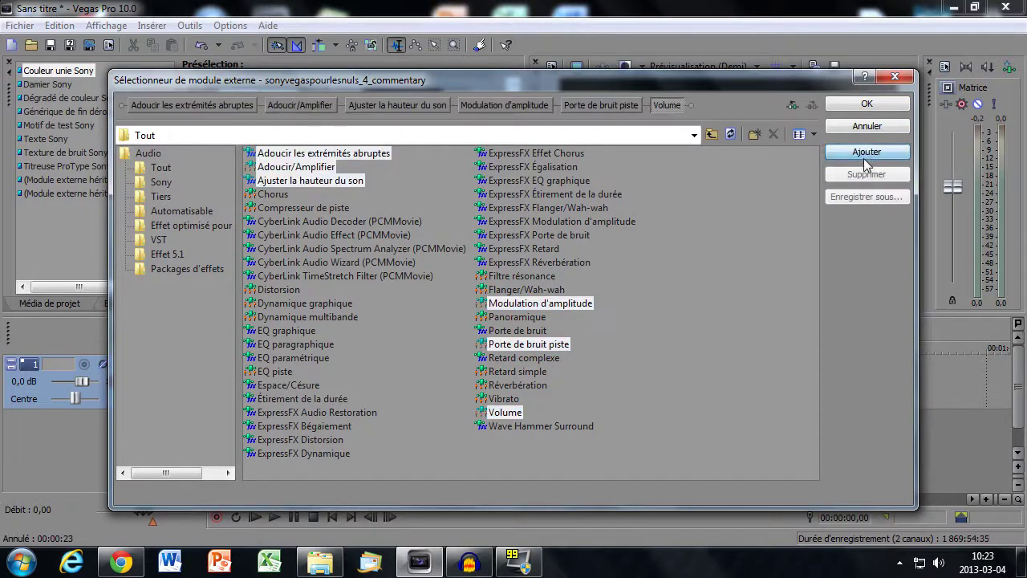
{"action": "left_click", "coordinate": [866, 104]}
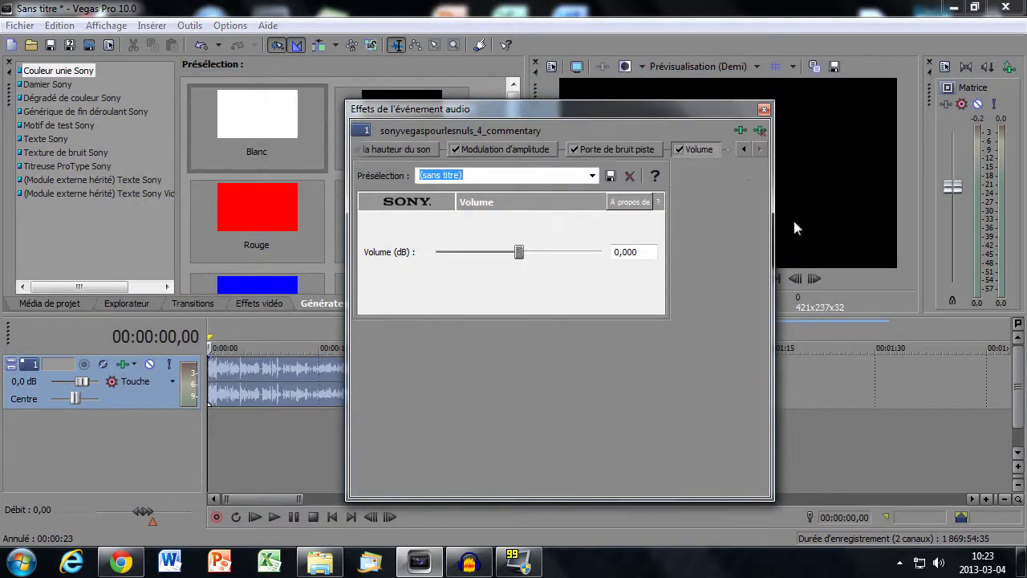
Review the clip's effect chain and lower the Volume effect to about -4.99 dB
{"action": "left_click", "coordinate": [745, 150]}
{"action": "left_click", "coordinate": [745, 151]}
{"action": "left_click", "coordinate": [745, 150]}
{"action": "left_click", "coordinate": [759, 151]}
{"action": "left_click", "coordinate": [759, 151]}
{"action": "left_click", "coordinate": [759, 151]}
{"action": "left_click_drag", "start_coordinate": [519, 252], "coordinate": [486, 263]}
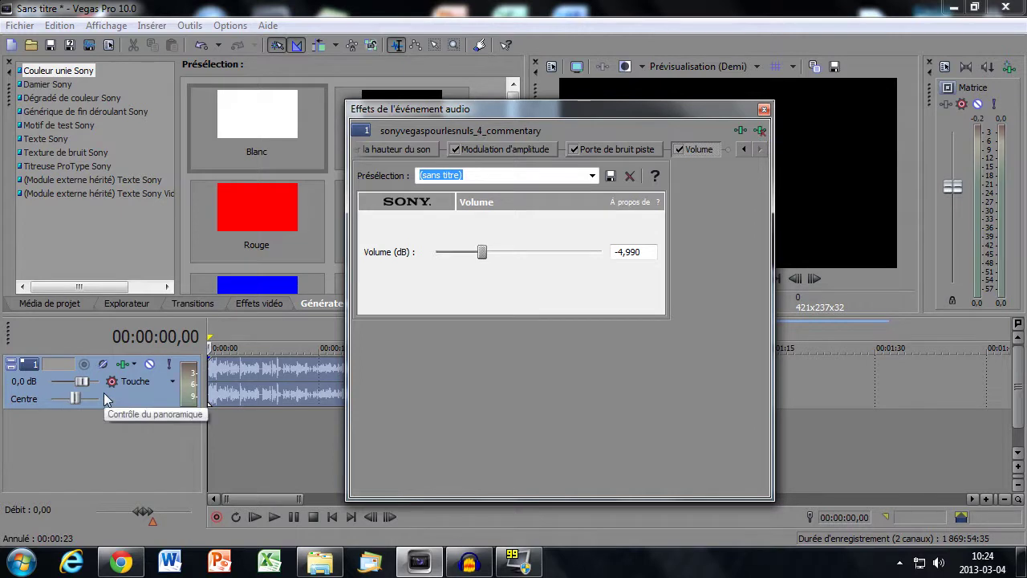
Remove the Volume and Porte de bruit piste effects from the clip's effect chain
{"action": "left_click", "coordinate": [762, 134]}
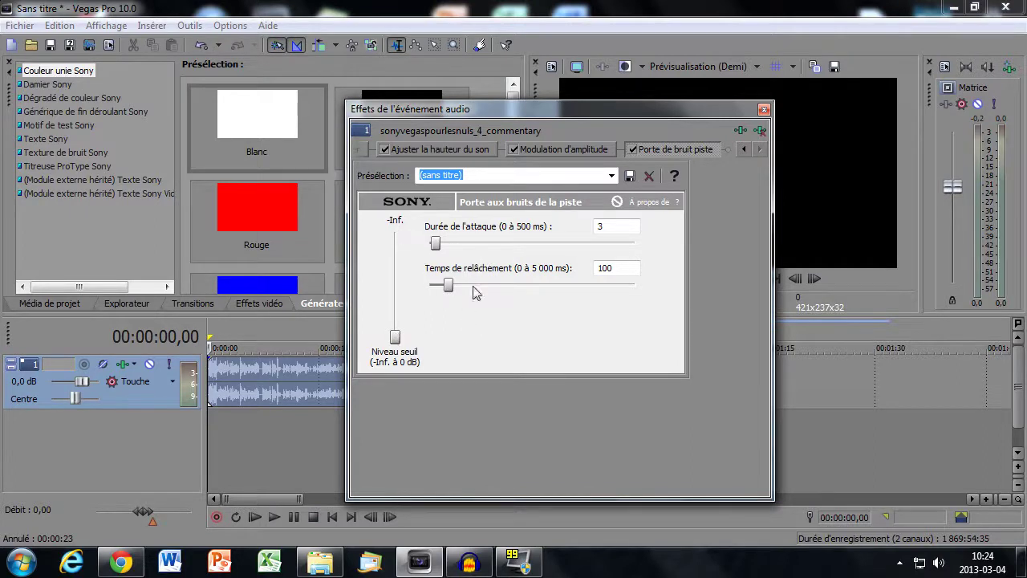
{"action": "left_click", "coordinate": [394, 338]}
{"action": "left_click", "coordinate": [759, 131]}
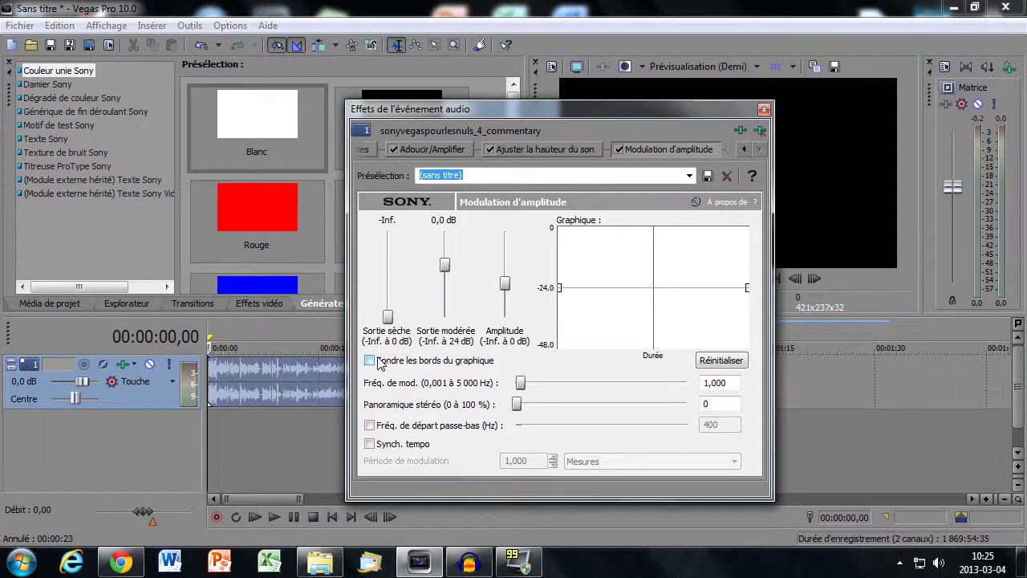
Play the clip with Modulation d'amplitude, raising the master level to 12 dB and the track volume to 10.4 dB, and stop playback
{"action": "left_click", "coordinate": [235, 384]}
{"action": "key", "text": "space"}
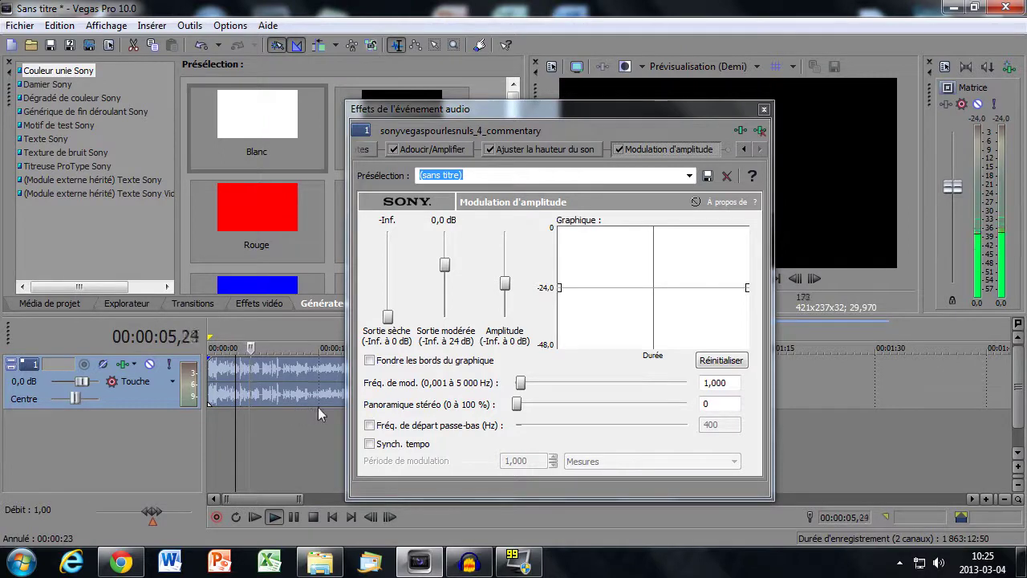
{"action": "left_click_drag", "start_coordinate": [960, 192], "coordinate": [959, 138]}
{"action": "left_click_drag", "start_coordinate": [81, 381], "coordinate": [97, 381]}
{"action": "left_click", "coordinate": [228, 391]}
{"action": "key", "text": "space"}
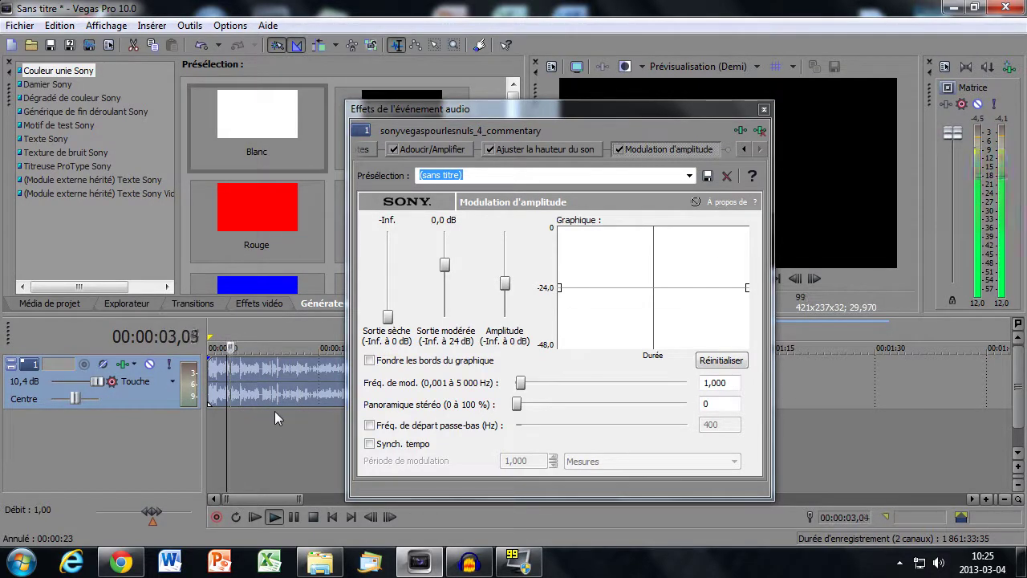
{"action": "mouse_move", "coordinate": [388, 316]}
{"action": "left_mouse_down"}
{"action": "mouse_move", "coordinate": [392, 258]}
{"action": "mouse_move", "coordinate": [393, 321]}
{"action": "left_mouse_up"}
{"action": "left_click", "coordinate": [313, 517]}
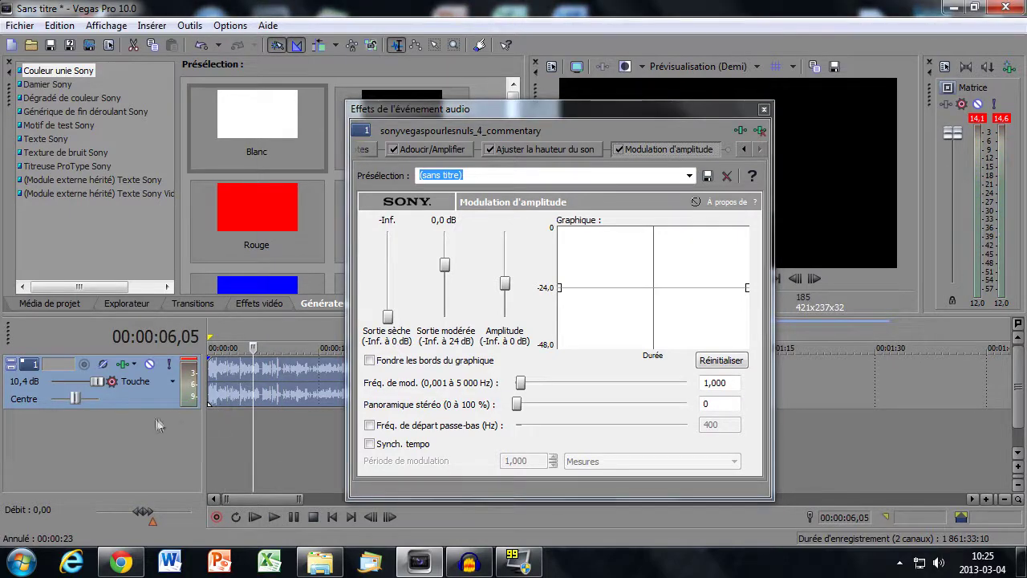
Lower the master level to about 0.7 dB and reset the track volume to 0 dB
{"action": "left_click_drag", "start_coordinate": [953, 145], "coordinate": [952, 185]}
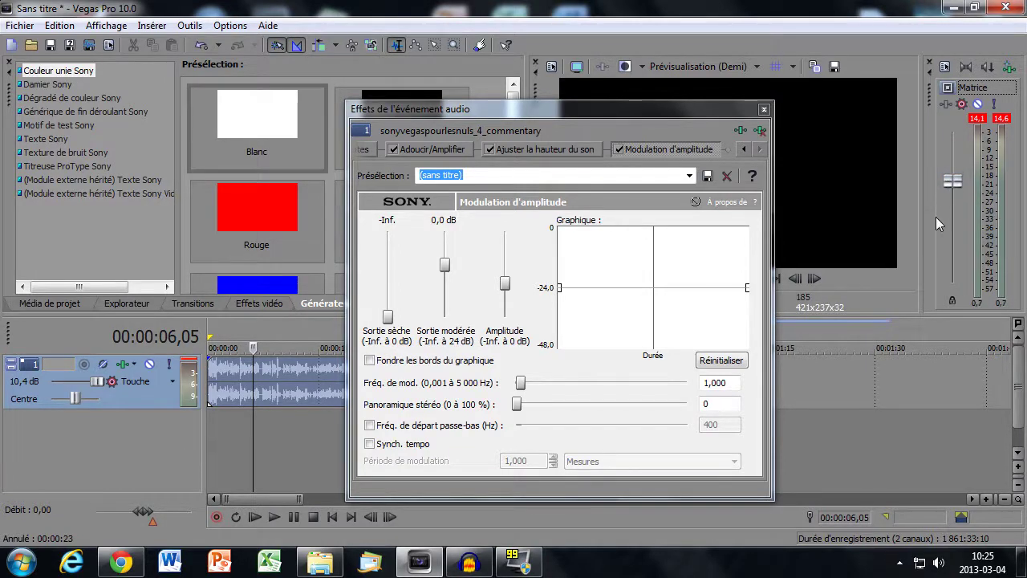
{"action": "double_click", "coordinate": [98, 381]}
{"action": "scroll", "coordinate": [79, 395], "scroll_direction": "up", "scroll_amount": 2}
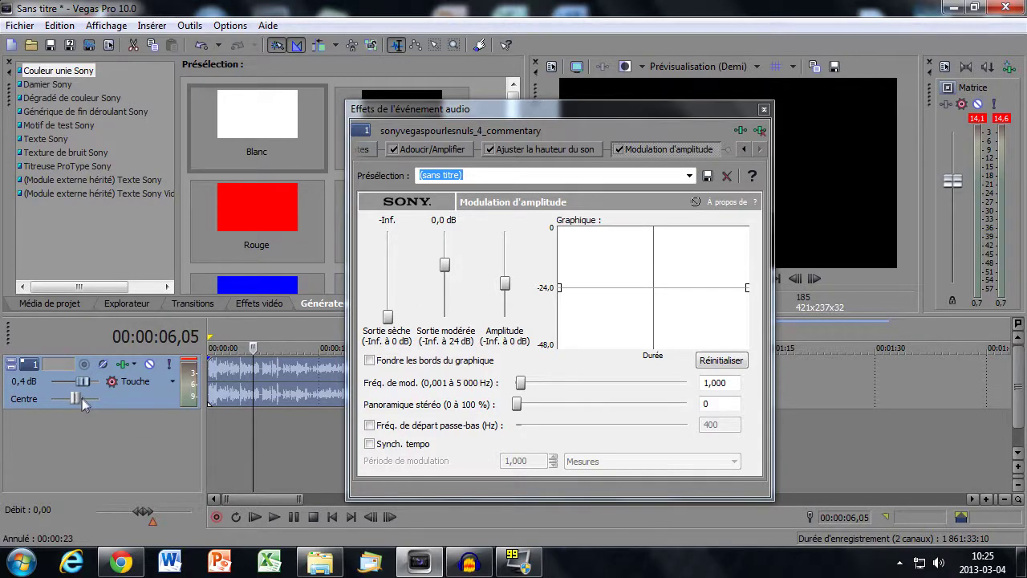
{"action": "scroll", "coordinate": [81, 398], "scroll_direction": "down", "scroll_amount": 2}
Remove the Modulation d'amplitude effect from the clip and place the playhead about 3 seconds into the timeline
{"action": "left_click", "coordinate": [758, 131]}
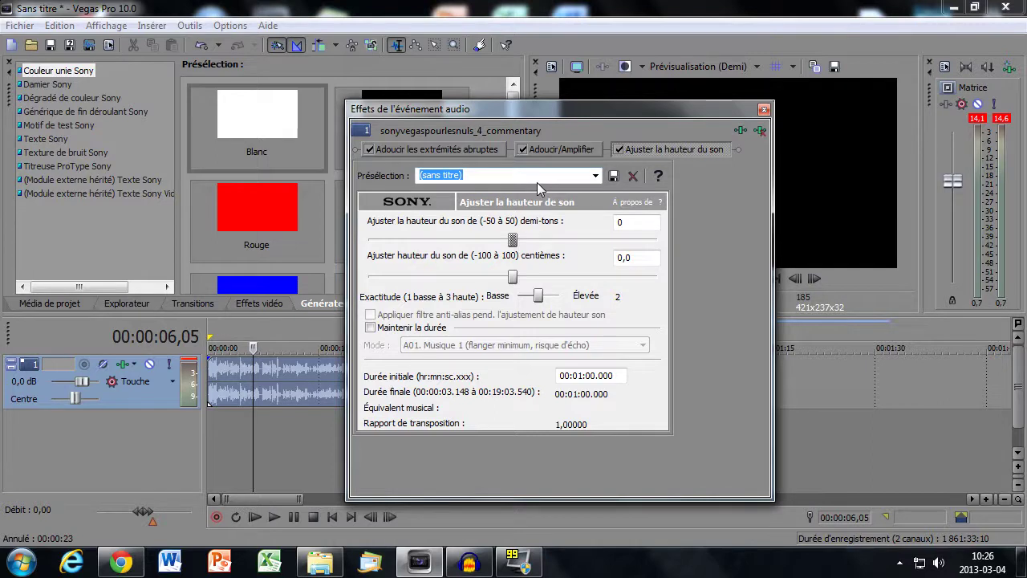
{"action": "left_click", "coordinate": [332, 517]}
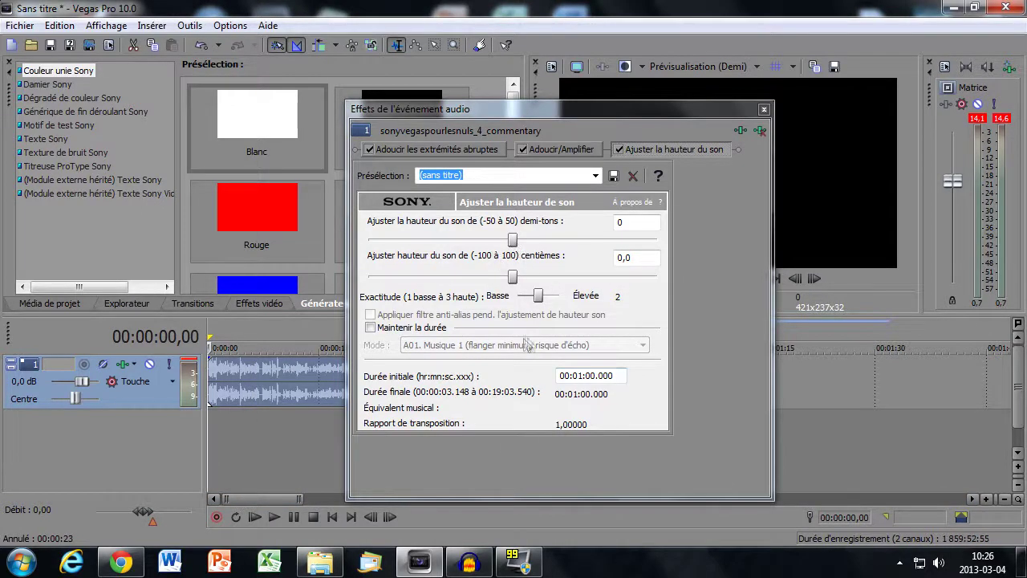
{"action": "left_click", "coordinate": [233, 377]}
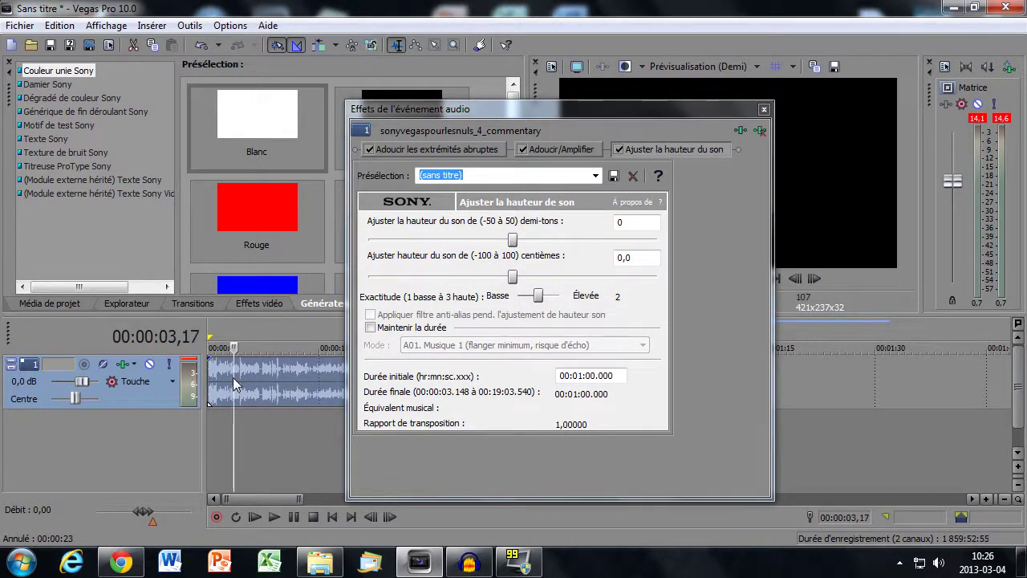
Audition the clip's pitch shift during playback at -4, -22 and 6 semitones, ending at 14 semitones
{"action": "left_click_drag", "start_coordinate": [512, 237], "coordinate": [508, 239]}
{"action": "key", "text": "space"}
{"action": "key", "text": "Left"}
{"action": "key", "text": "Left"}
{"action": "key", "text": "Left"}
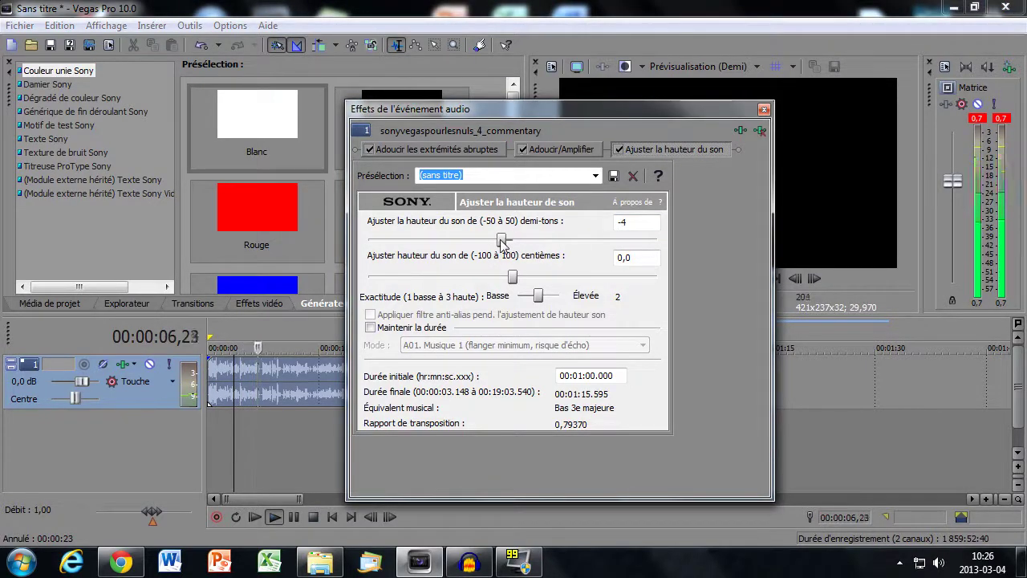
{"action": "left_click_drag", "start_coordinate": [504, 239], "coordinate": [452, 240]}
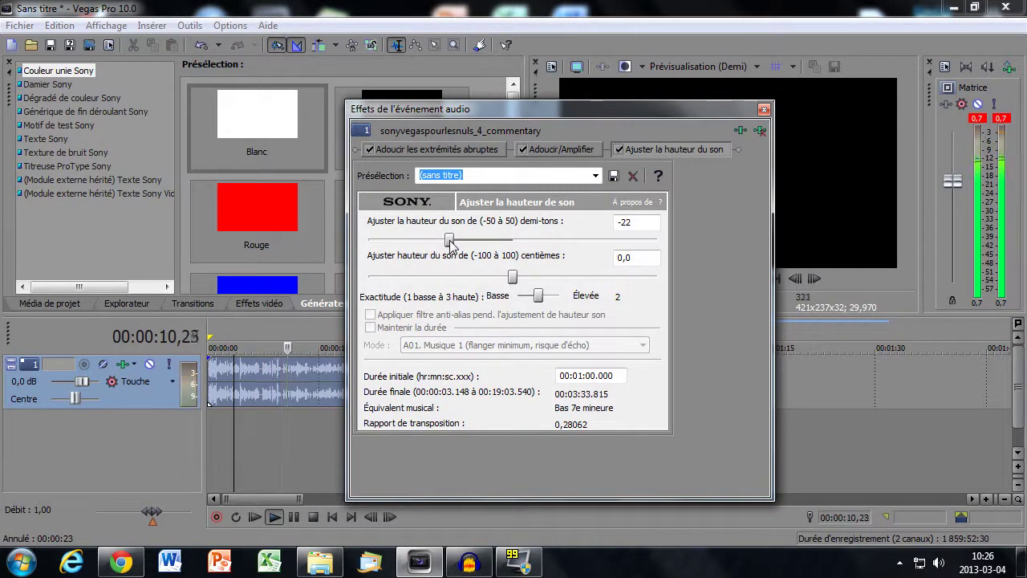
{"action": "left_click_drag", "start_coordinate": [450, 240], "coordinate": [534, 246]}
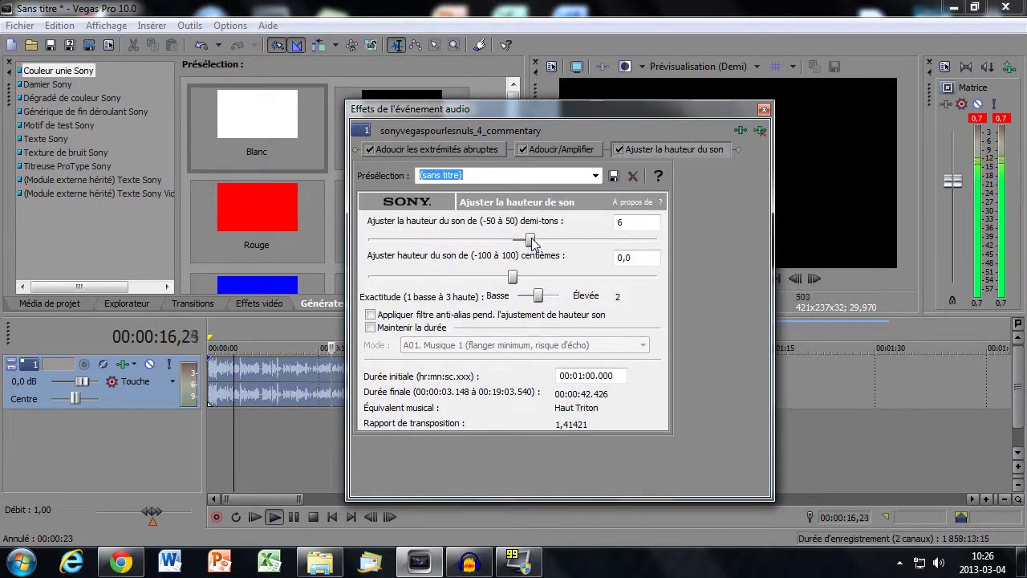
{"action": "left_click_drag", "start_coordinate": [531, 241], "coordinate": [556, 241]}
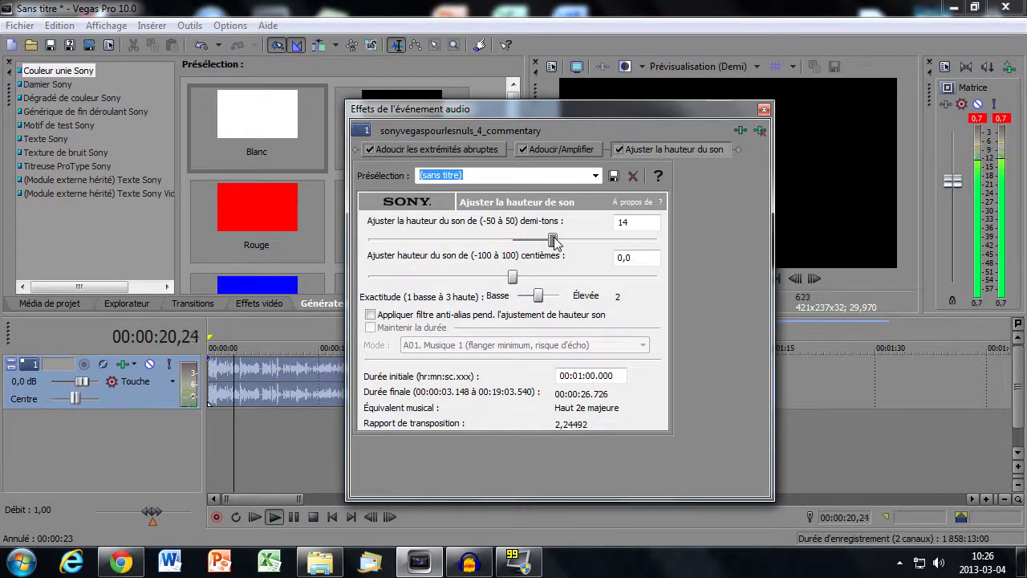
Replay the clip from about 3 seconds, stop playback and reset its pitch shift to 0 semitones
{"action": "left_click", "coordinate": [231, 373]}
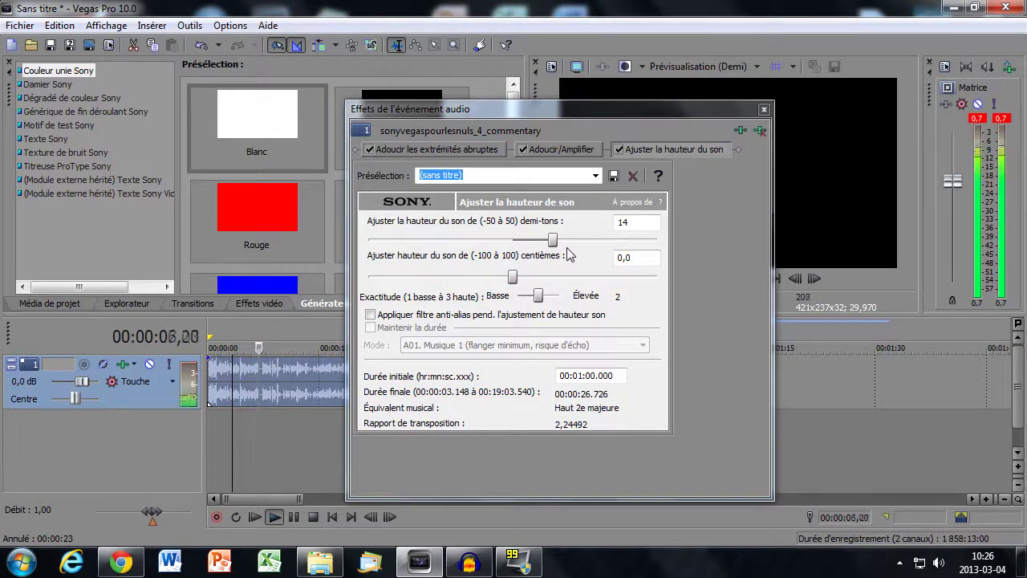
{"action": "key", "text": "space"}
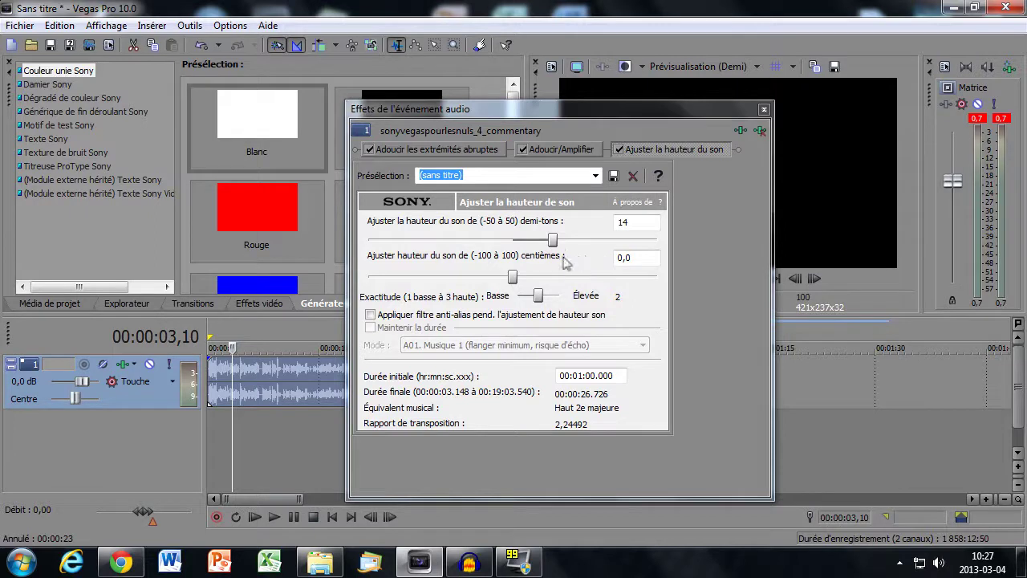
{"action": "left_click_drag", "start_coordinate": [557, 230], "coordinate": [520, 255]}
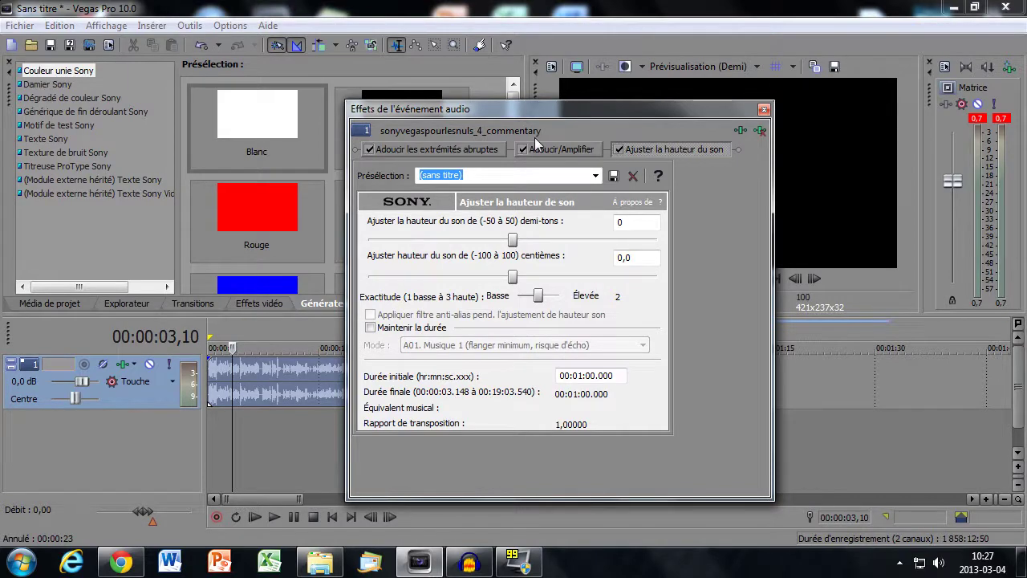
Remove the Ajuster la hauteur du son, Adoucir/Amplifier and Adoucir les extrémités abruptes effects from the clip and close its effects window
{"action": "left_click", "coordinate": [759, 130]}
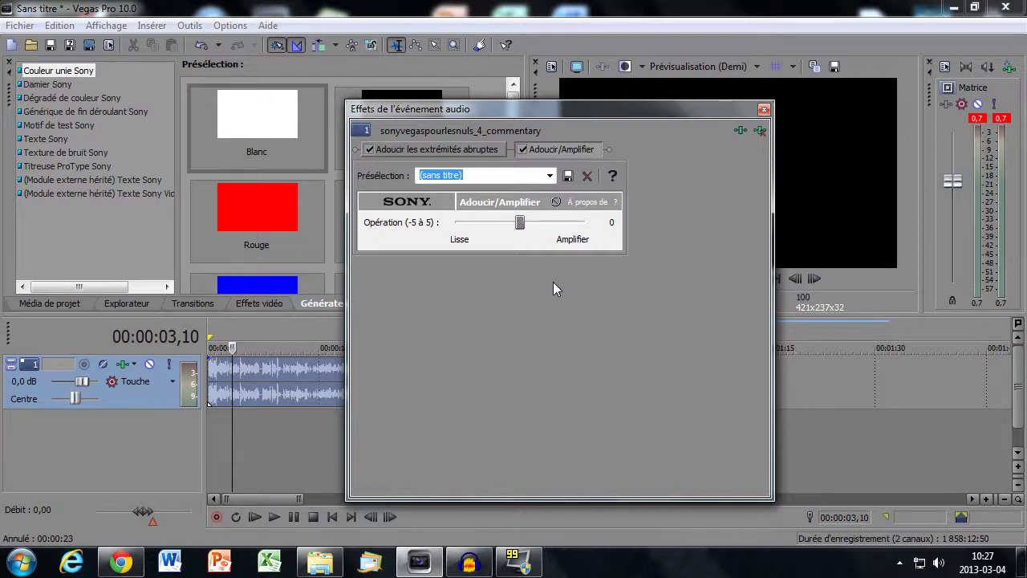
{"action": "left_click", "coordinate": [760, 130]}
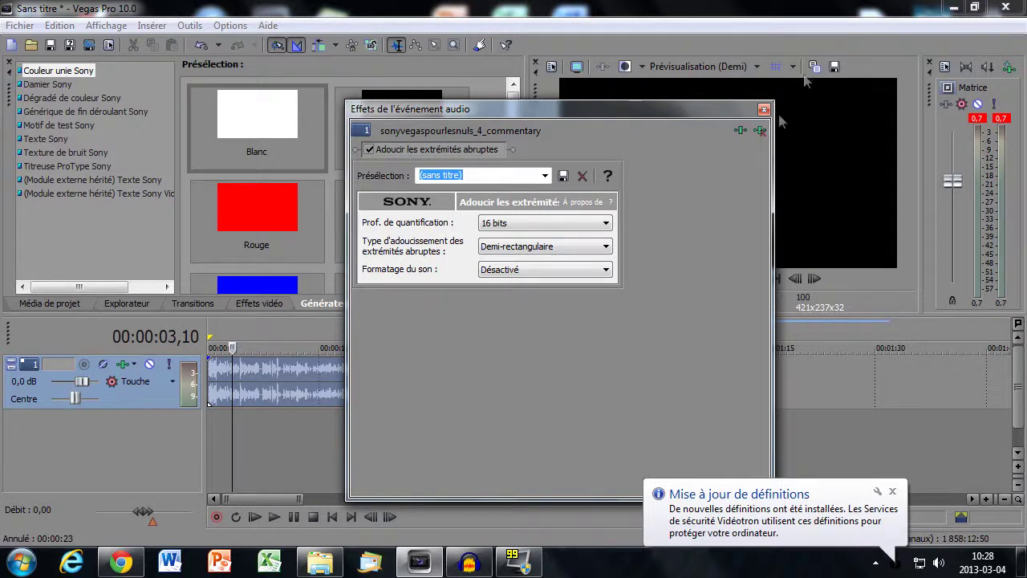
{"action": "left_click", "coordinate": [760, 130]}
{"action": "left_click", "coordinate": [764, 109]}
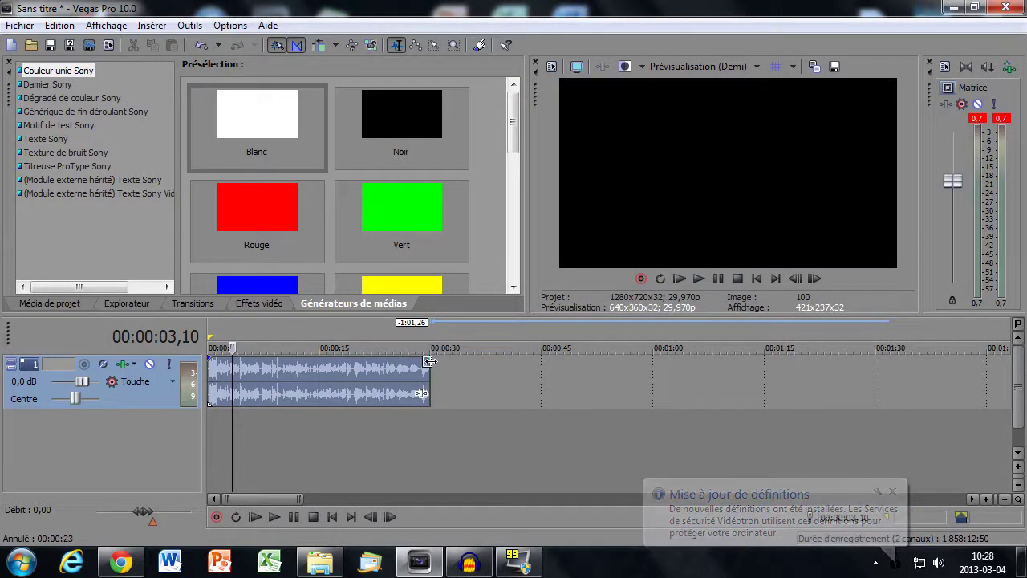
Try a fade-out of about 3 seconds at the end of the audio clip and remove it again
{"action": "left_click_drag", "start_coordinate": [432, 357], "coordinate": [413, 353]}
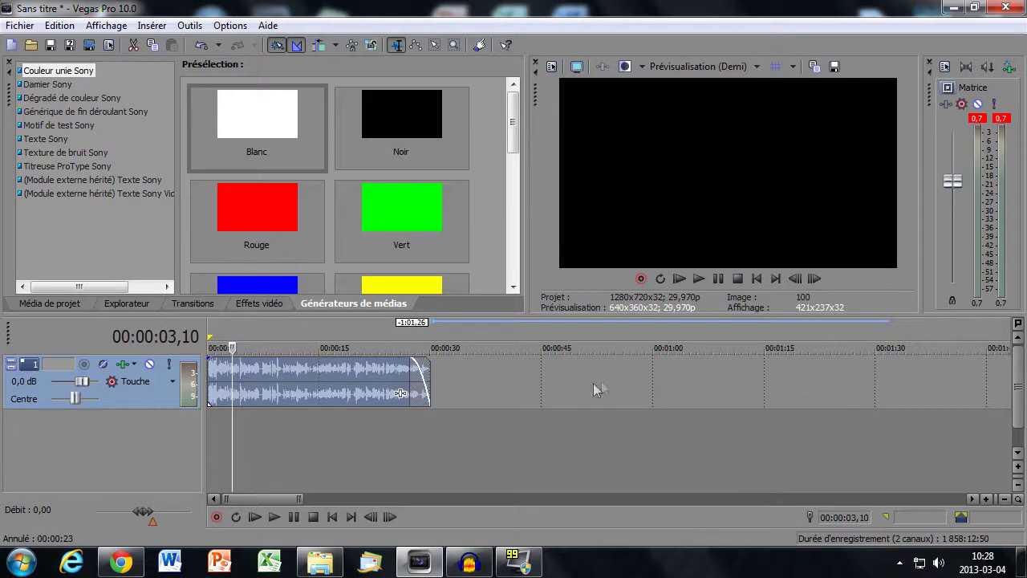
{"action": "left_click_drag", "start_coordinate": [411, 361], "coordinate": [450, 364]}
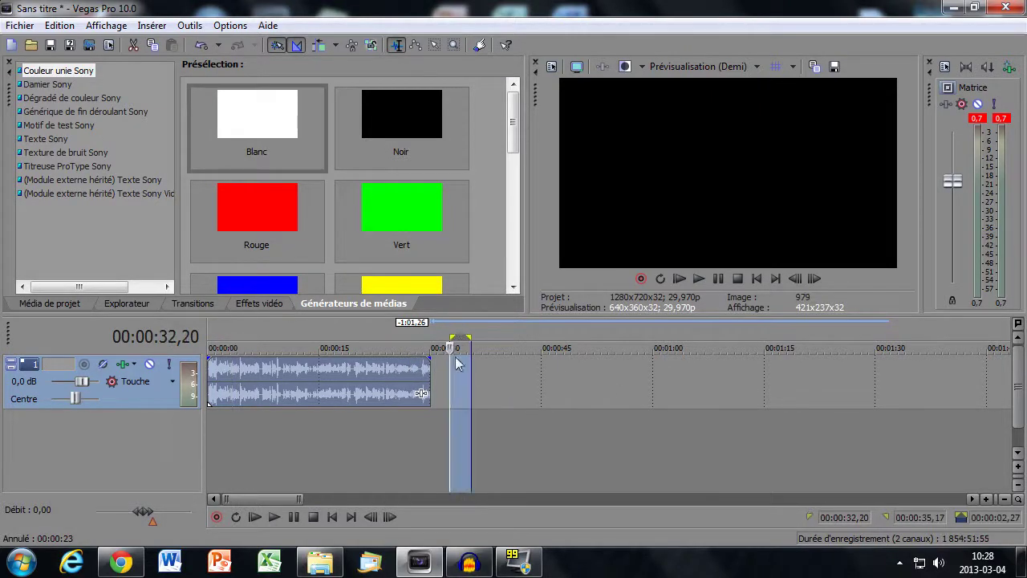
Collapse the time selection to the start of the timeline and place the playhead at about 33 seconds, past the clip's end
{"action": "left_click", "coordinate": [500, 358]}
{"action": "left_click_drag", "start_coordinate": [434, 337], "coordinate": [209, 336]}
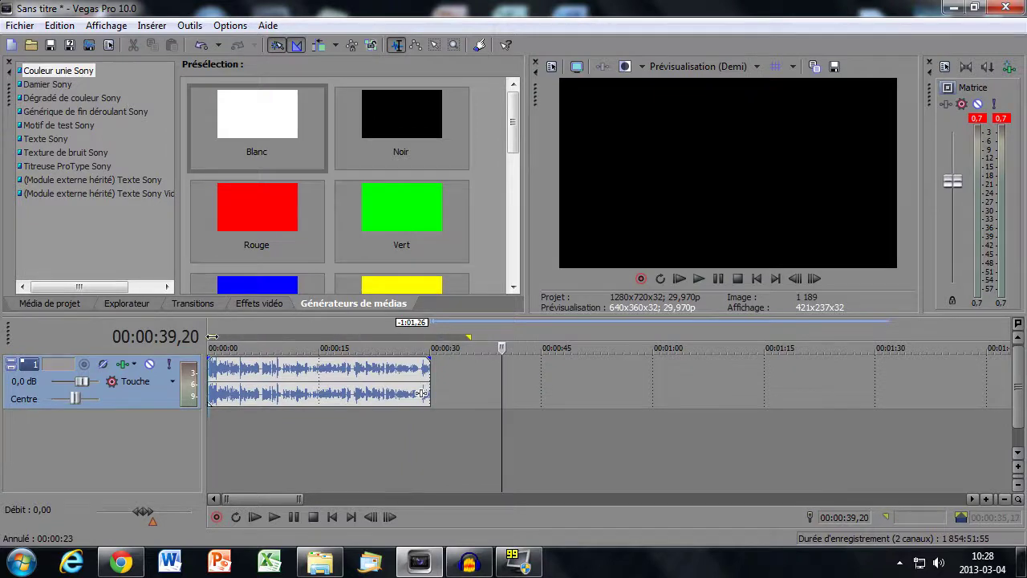
{"action": "left_click_drag", "start_coordinate": [468, 334], "coordinate": [210, 336]}
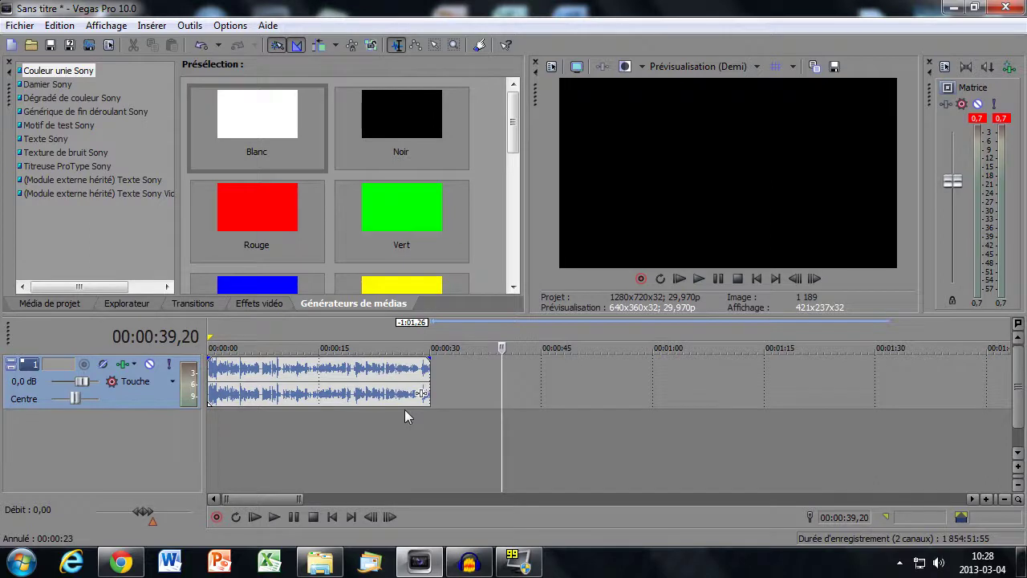
{"action": "left_click", "coordinate": [453, 388]}
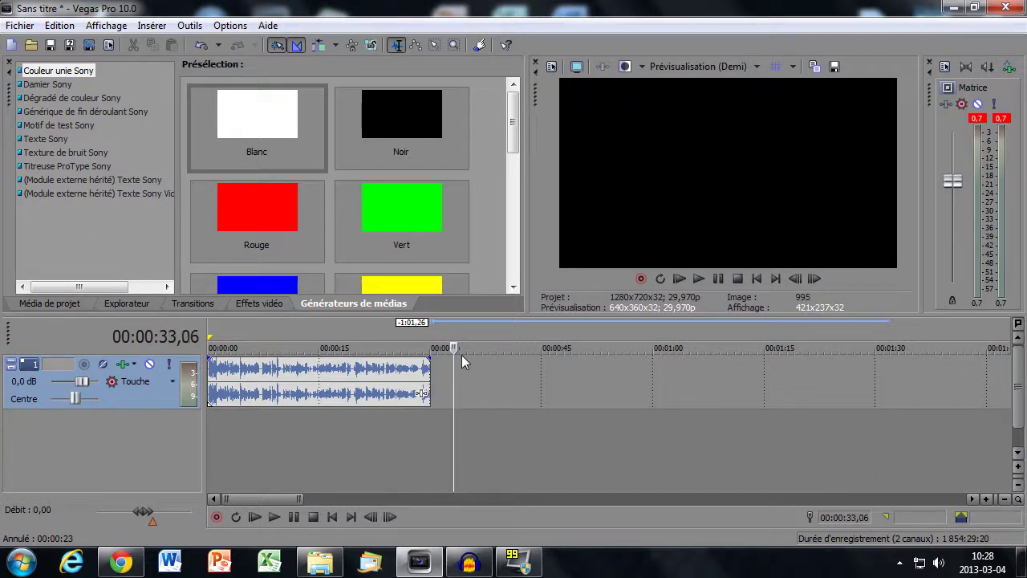